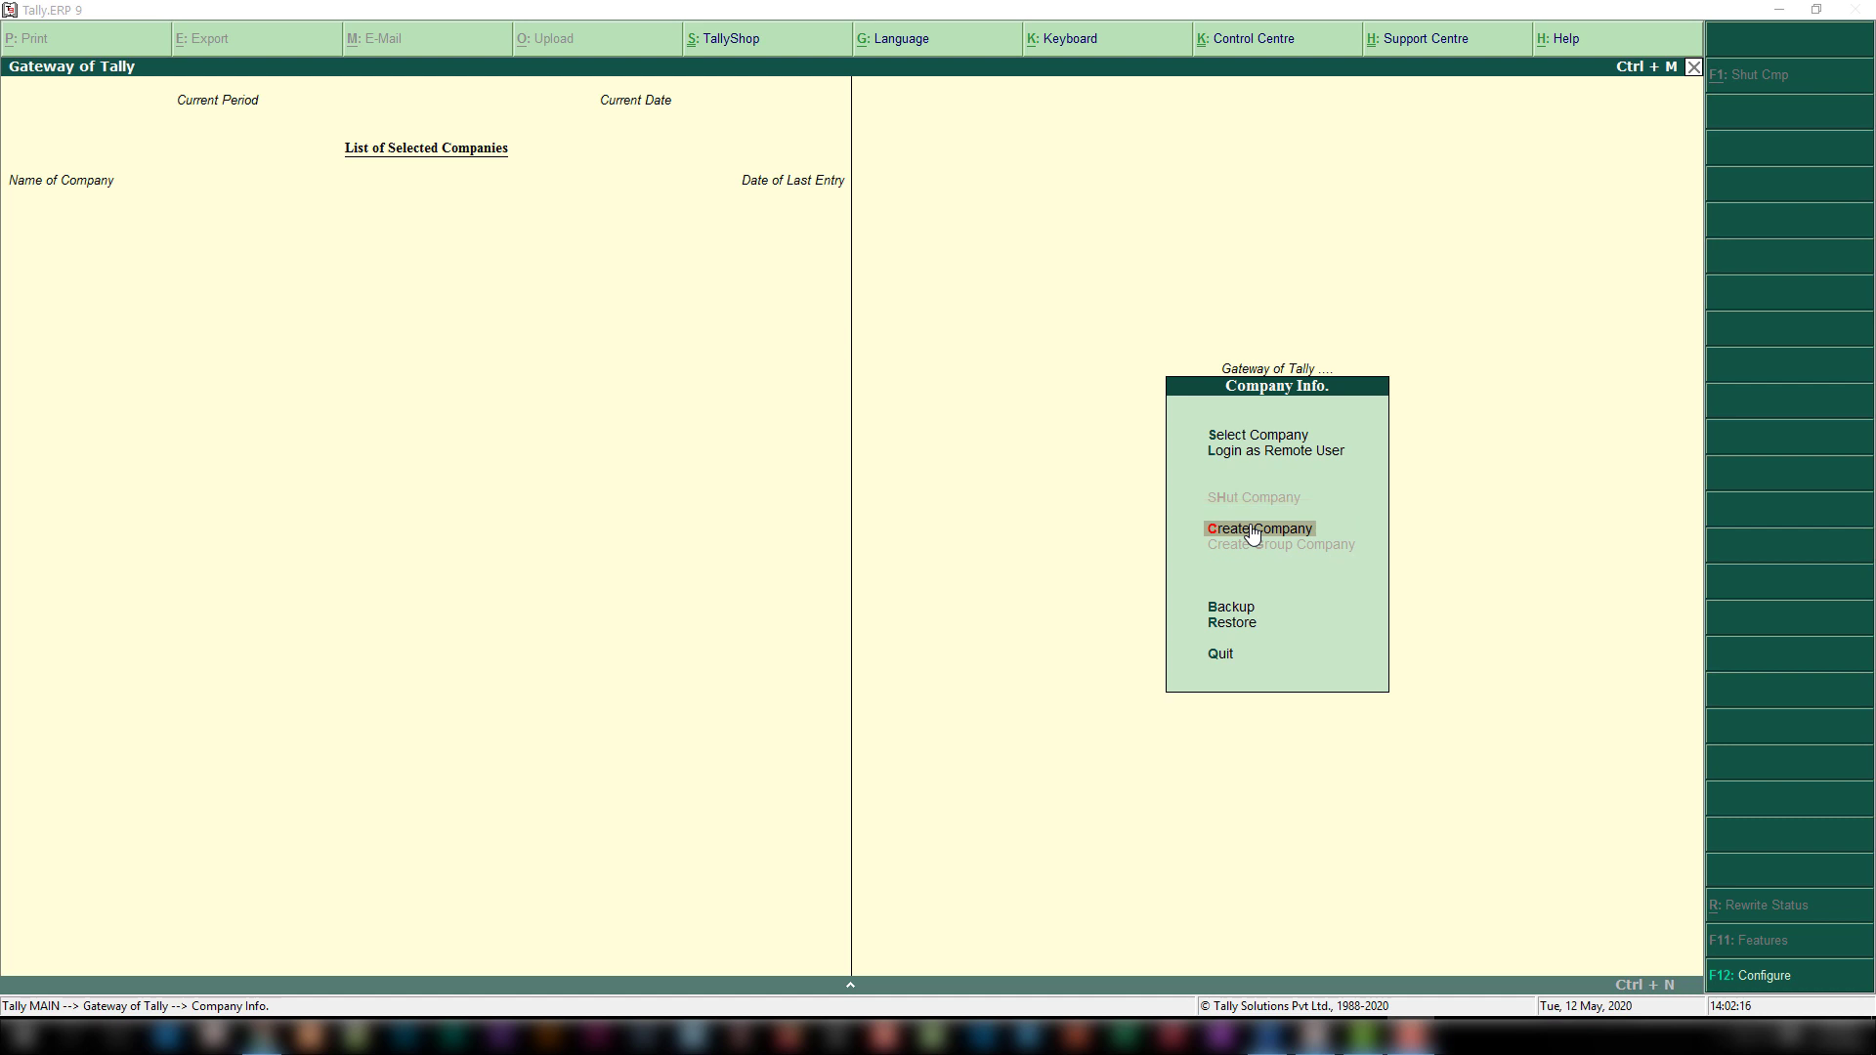
# Step: Start a new company, keeping the default data directory C:\Users\Public\Tally.ERP9\Data
pyautogui.click(1254, 533)
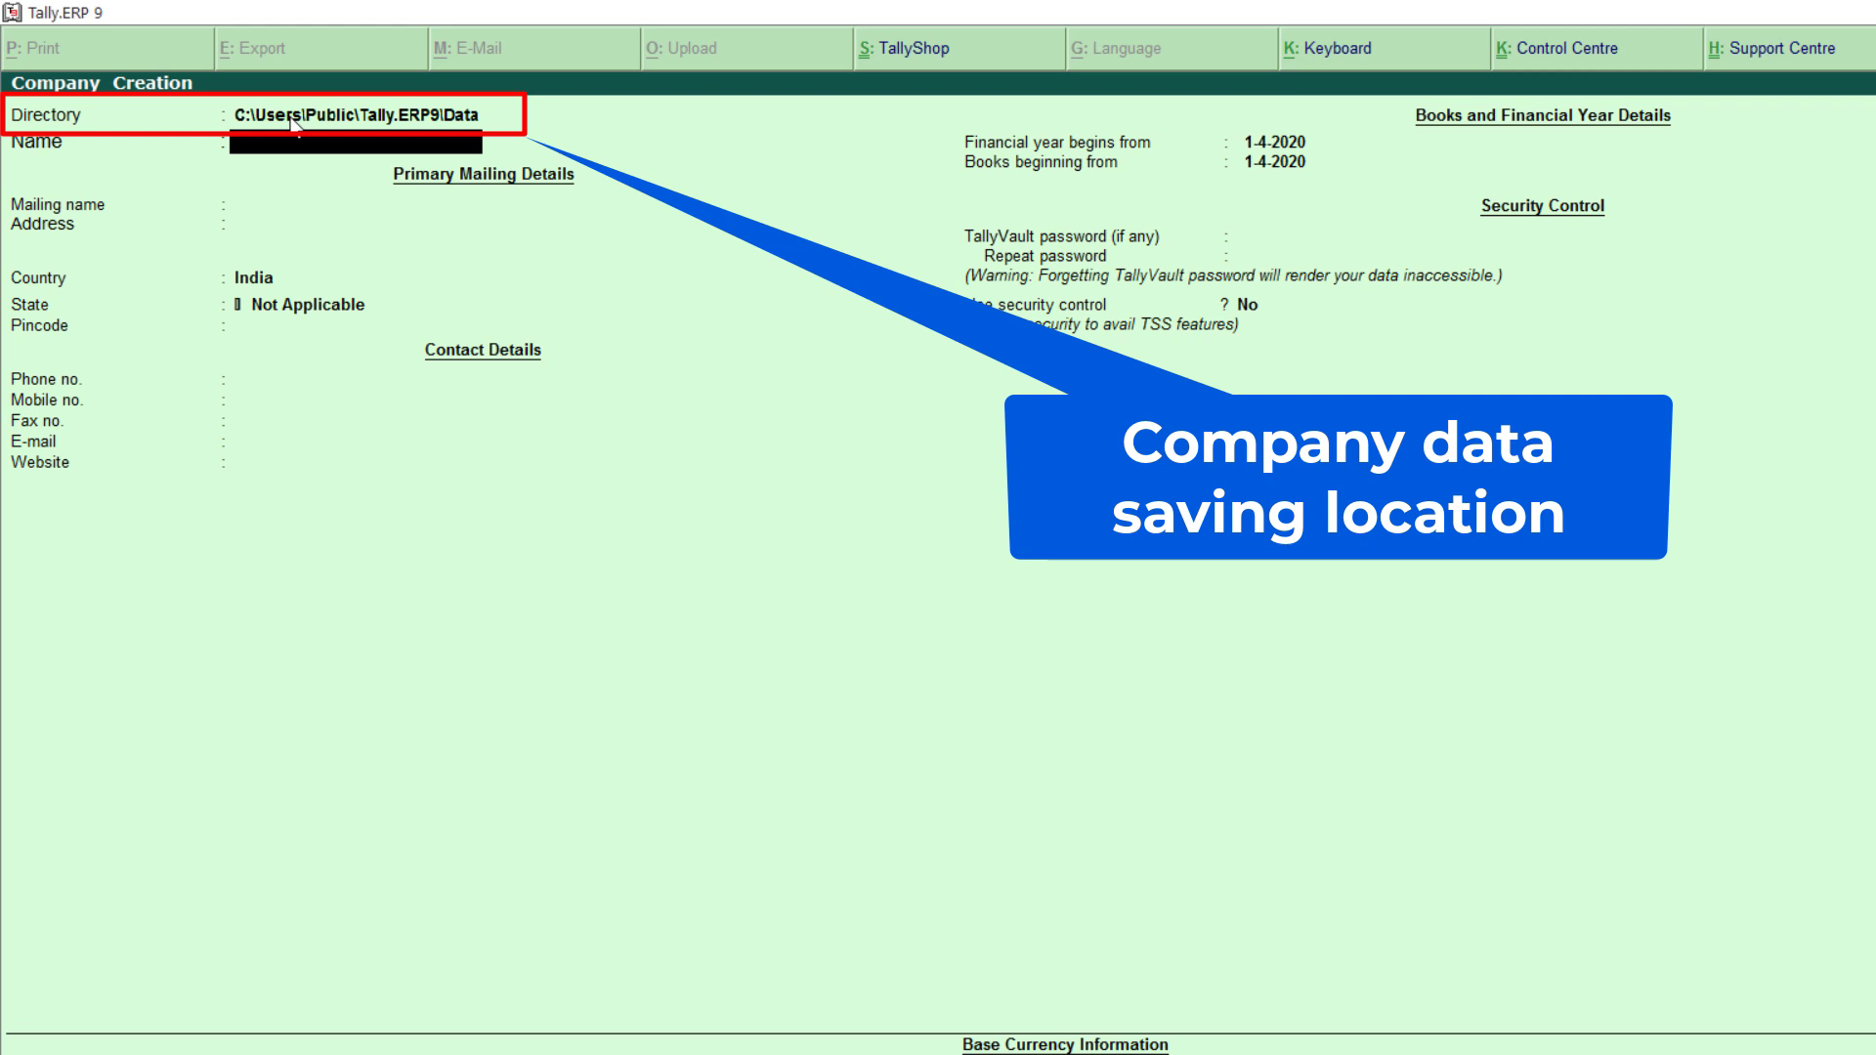
pyautogui.click(293, 119)
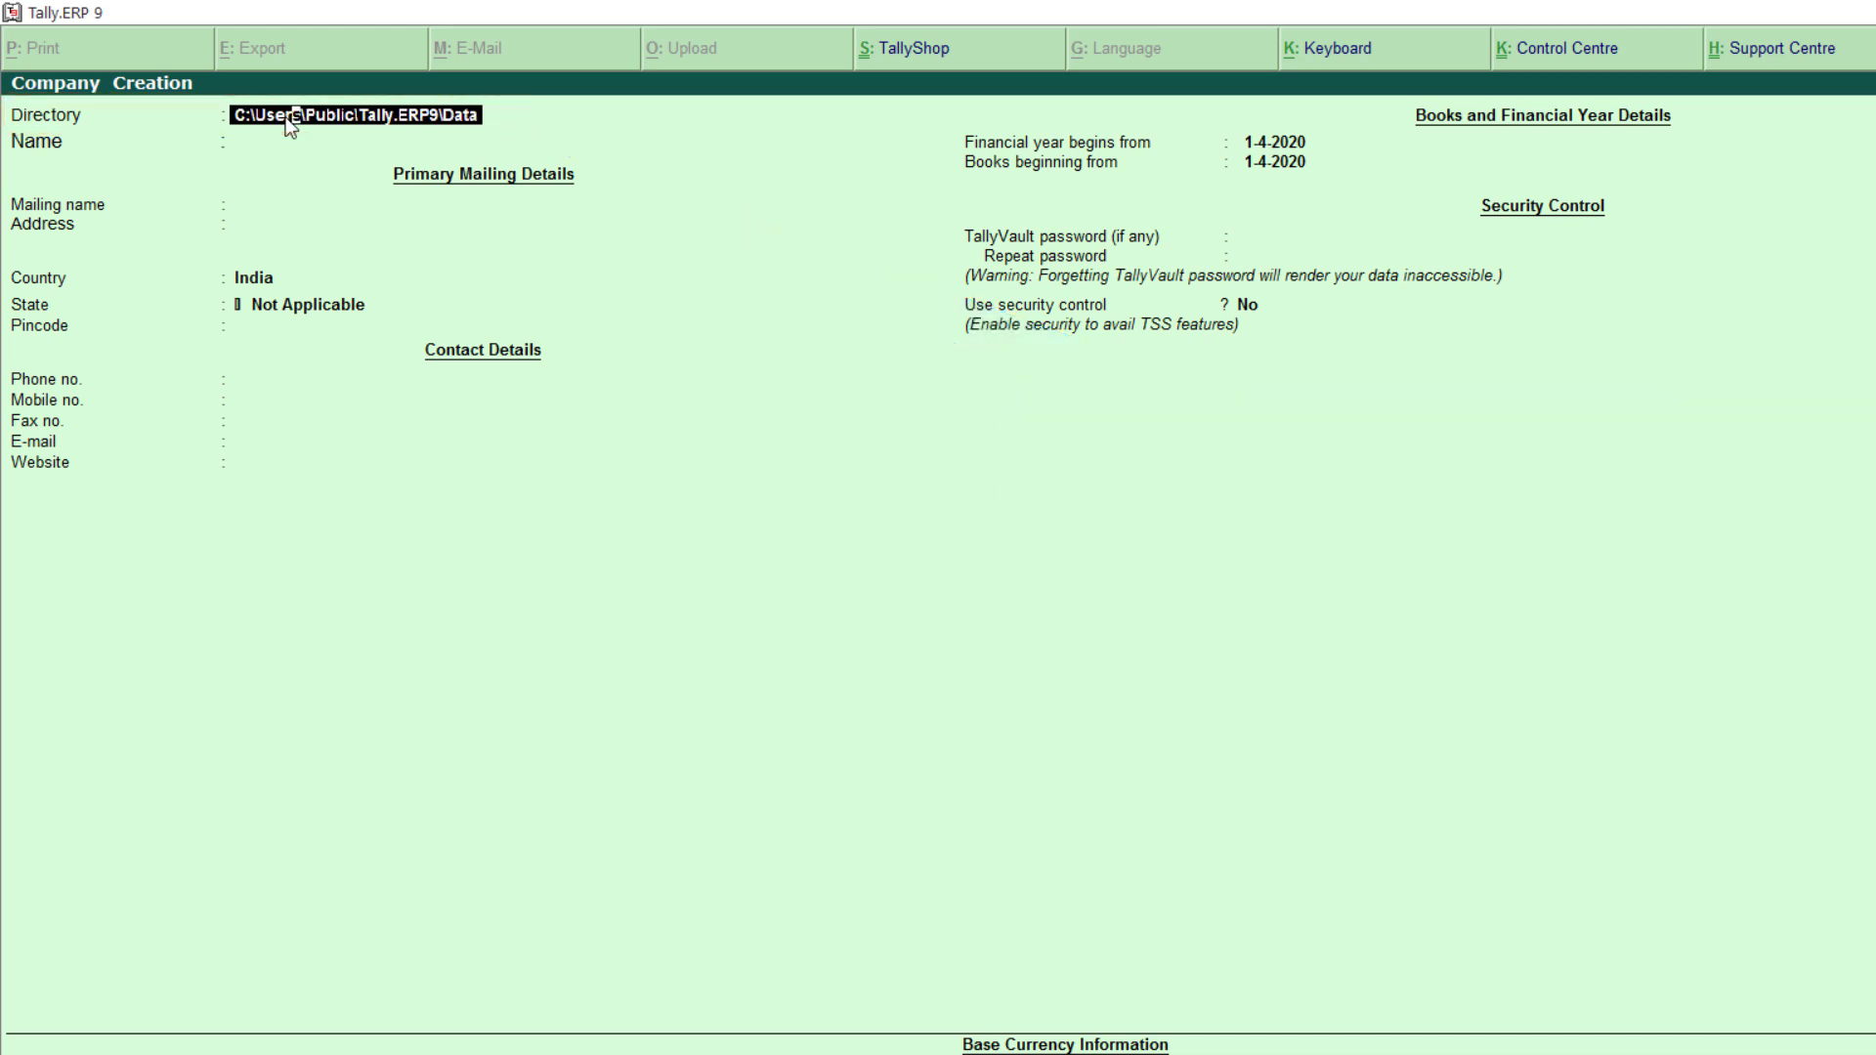
pyautogui.press('Return')
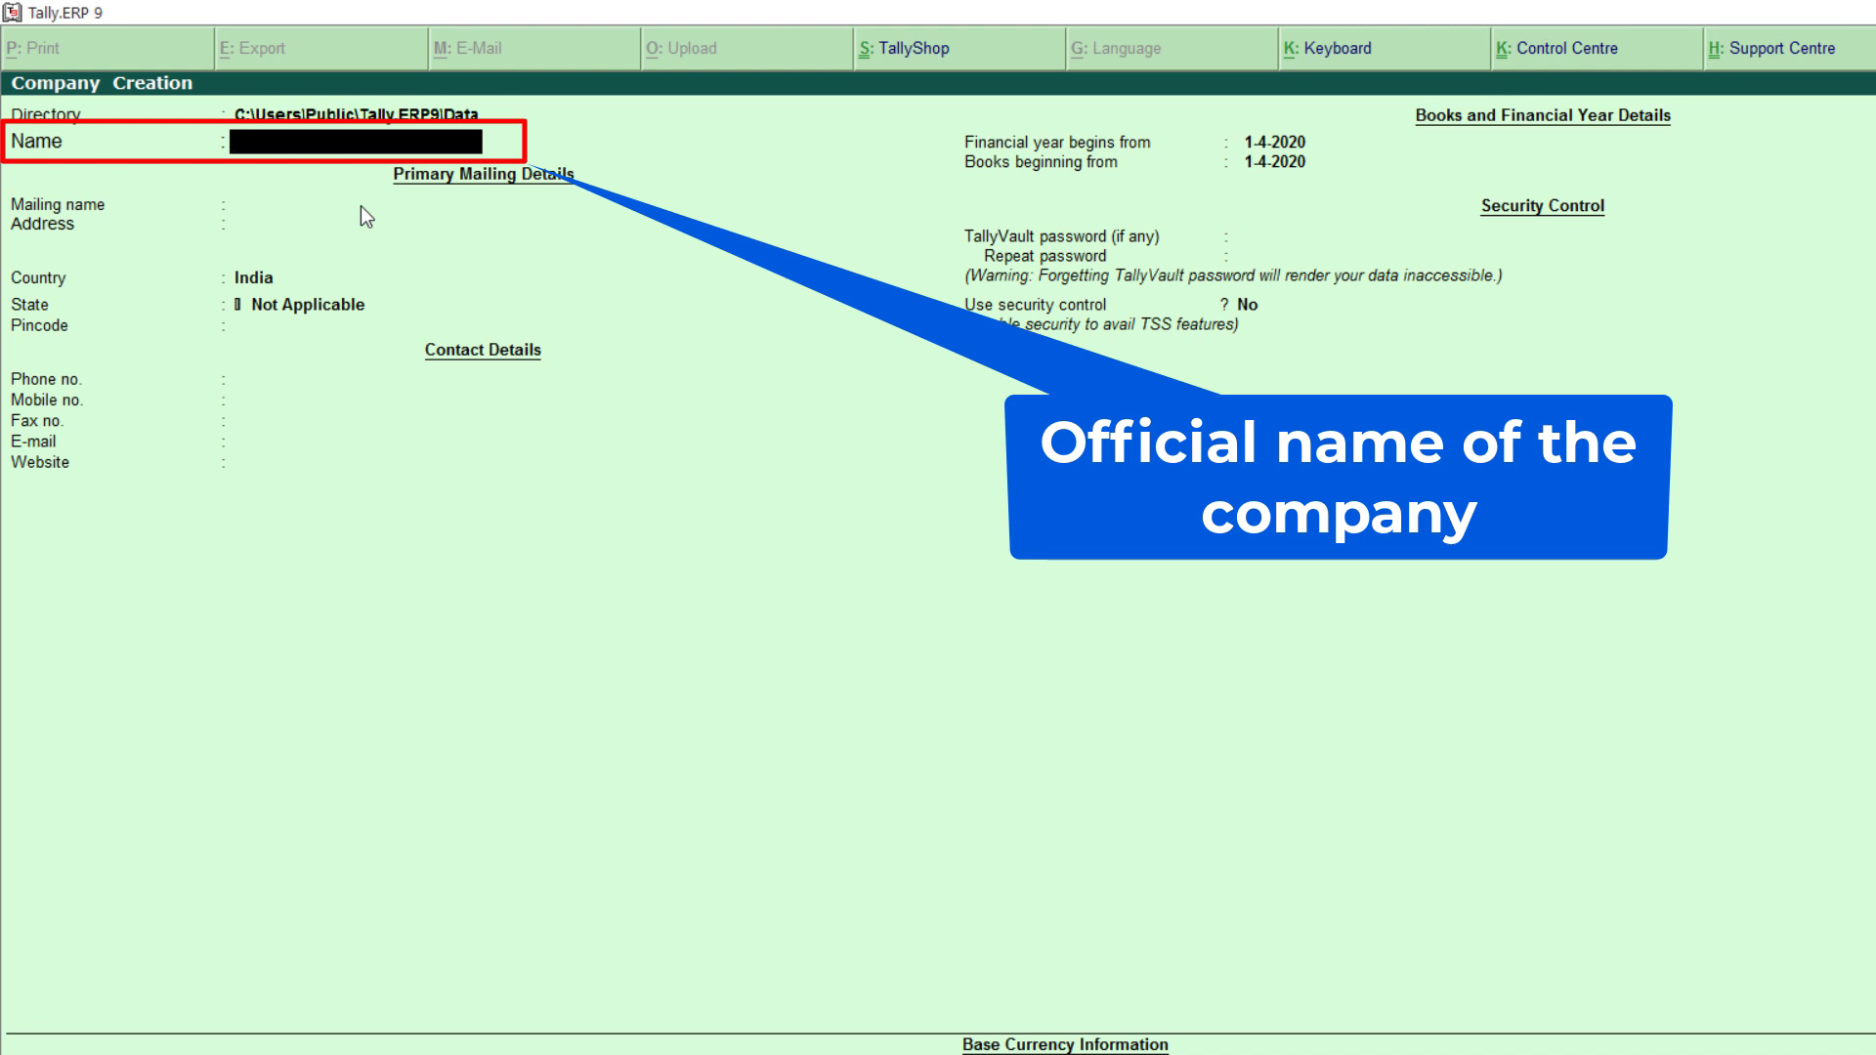
# Step: Enter 'MyCompany Ltd.' as the company name so the mailing name fills in
pyautogui.write('MyCompany Ltd.')
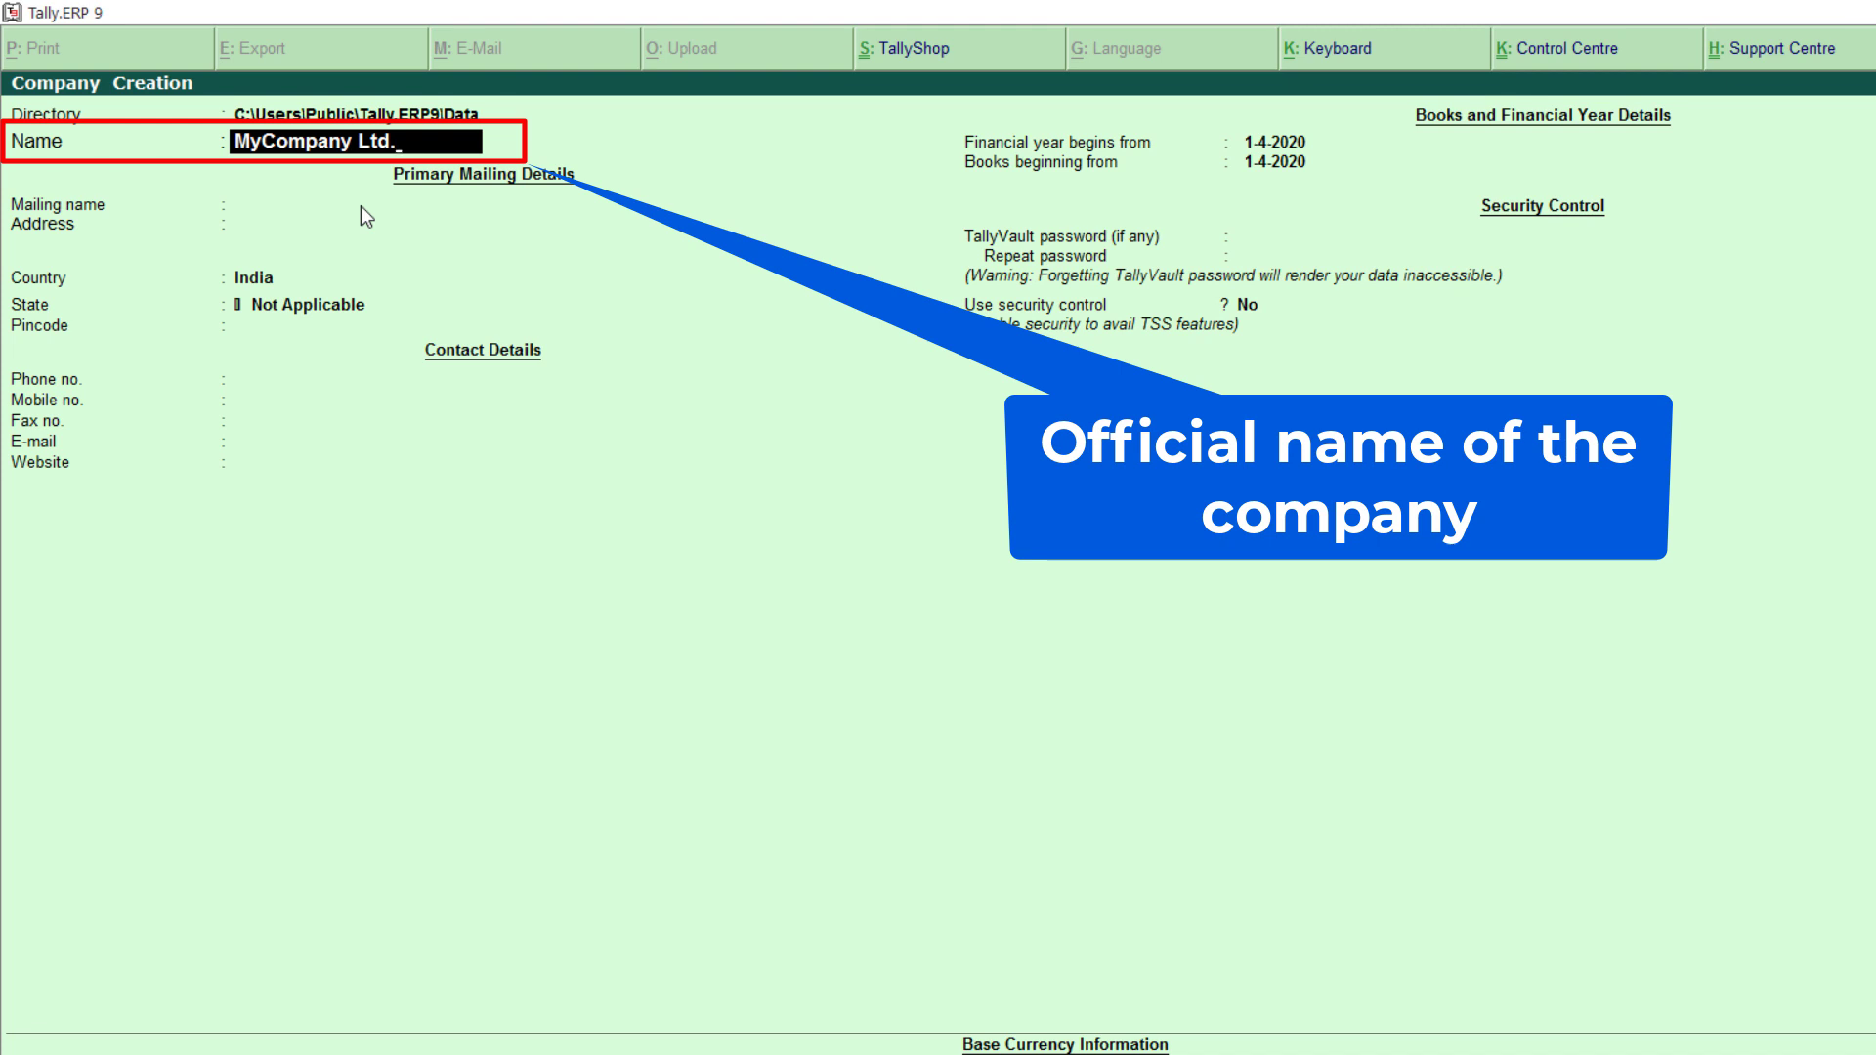
pyautogui.press('Return')
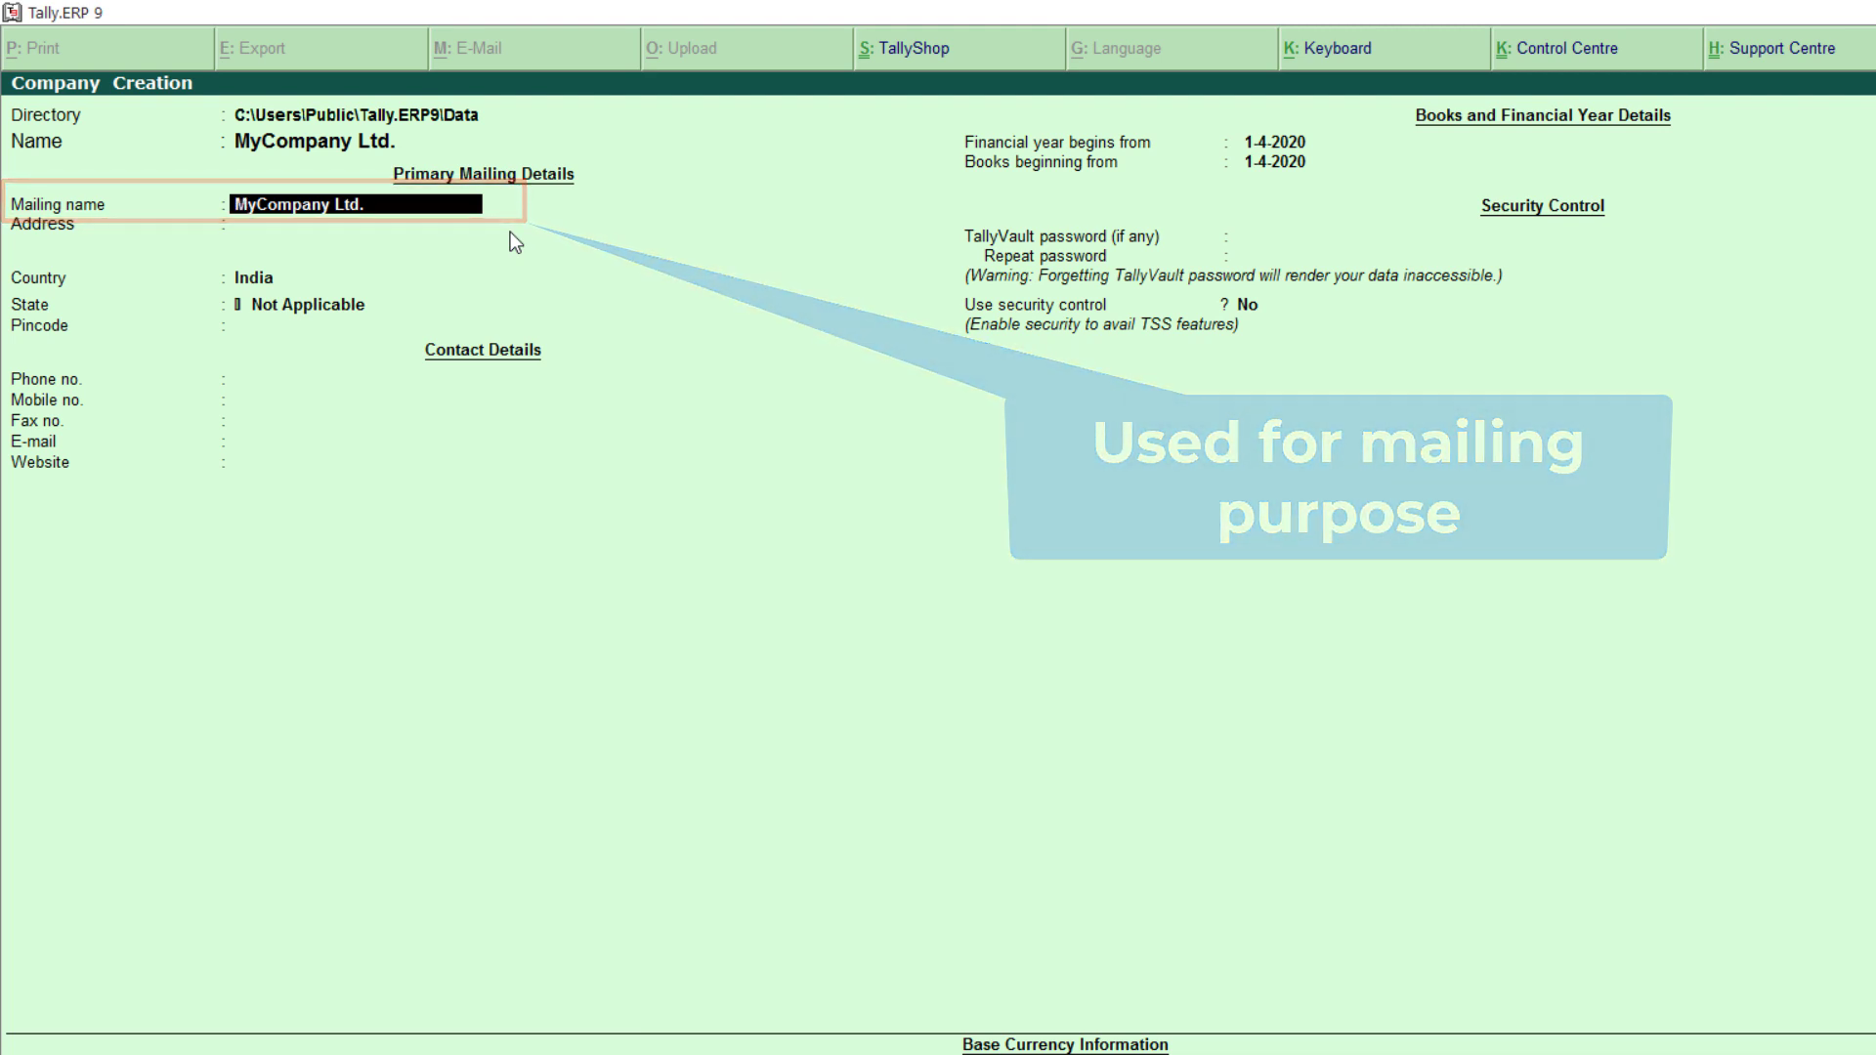
pyautogui.press('Return')
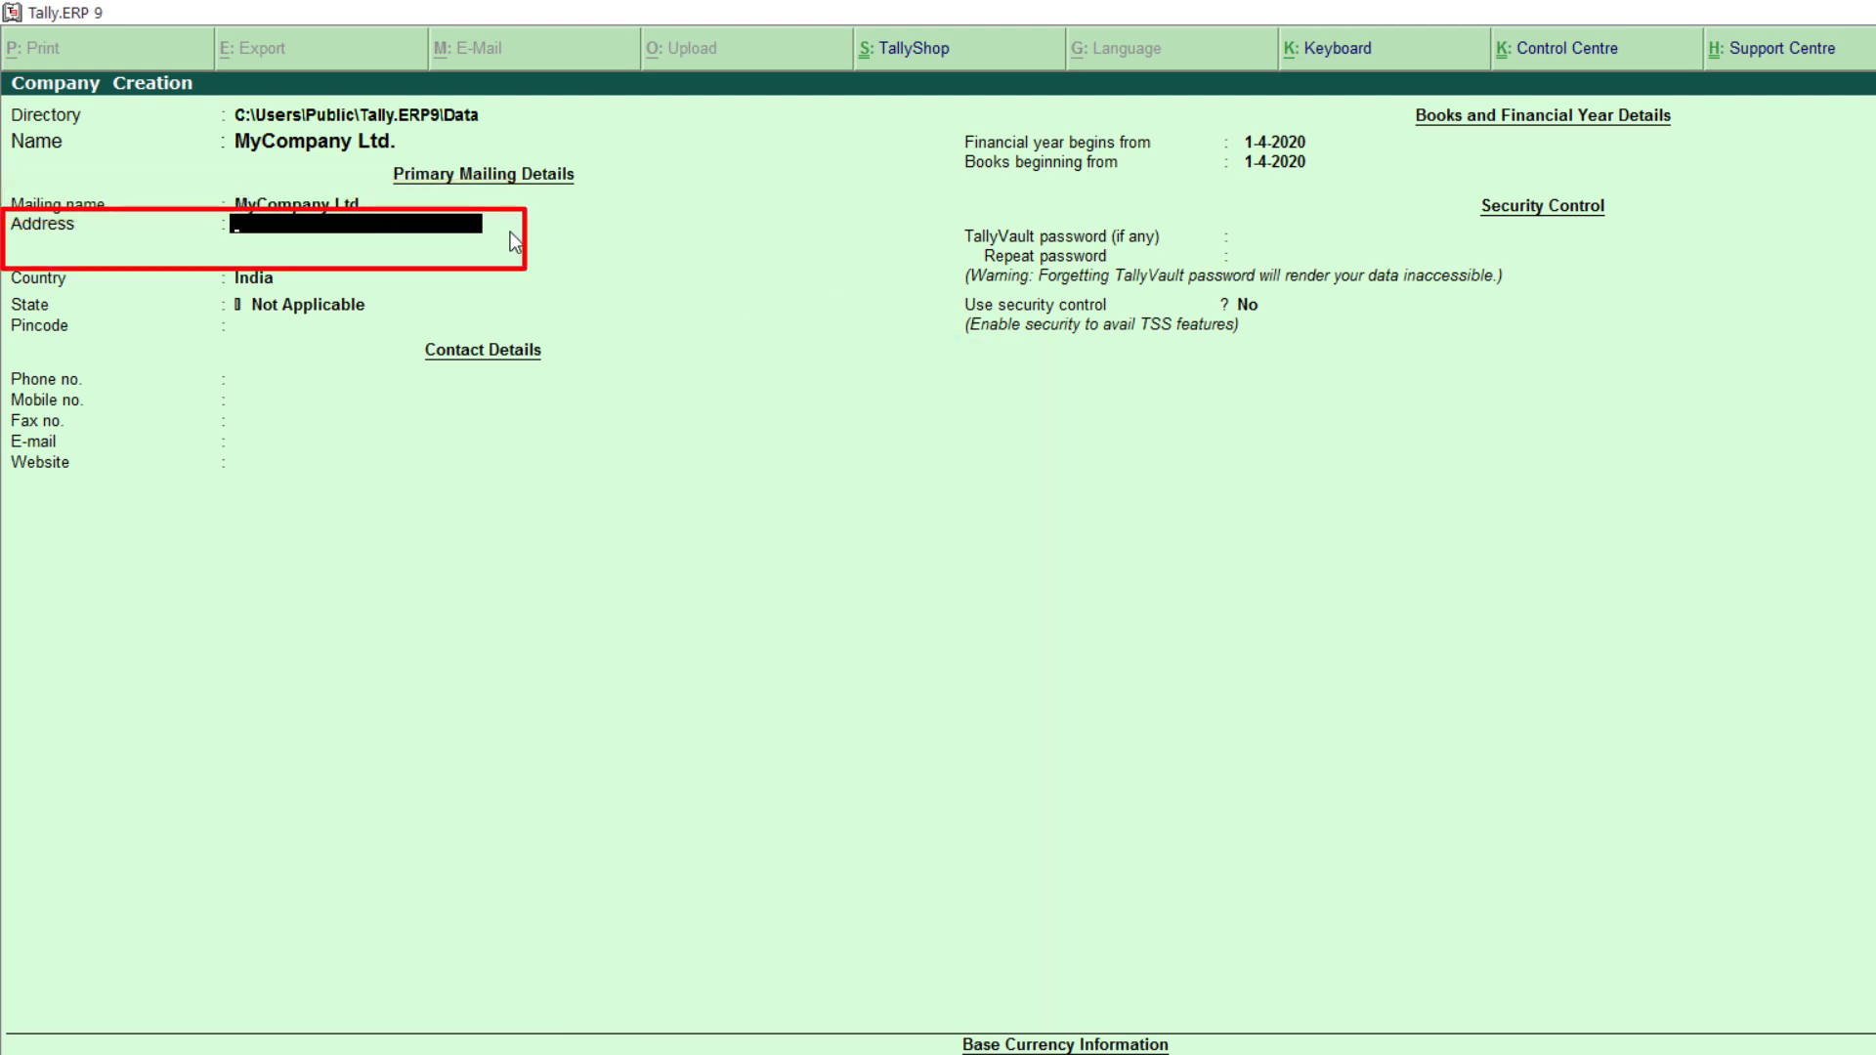
pyautogui.press('Return')
pyautogui.write('Bangalore')
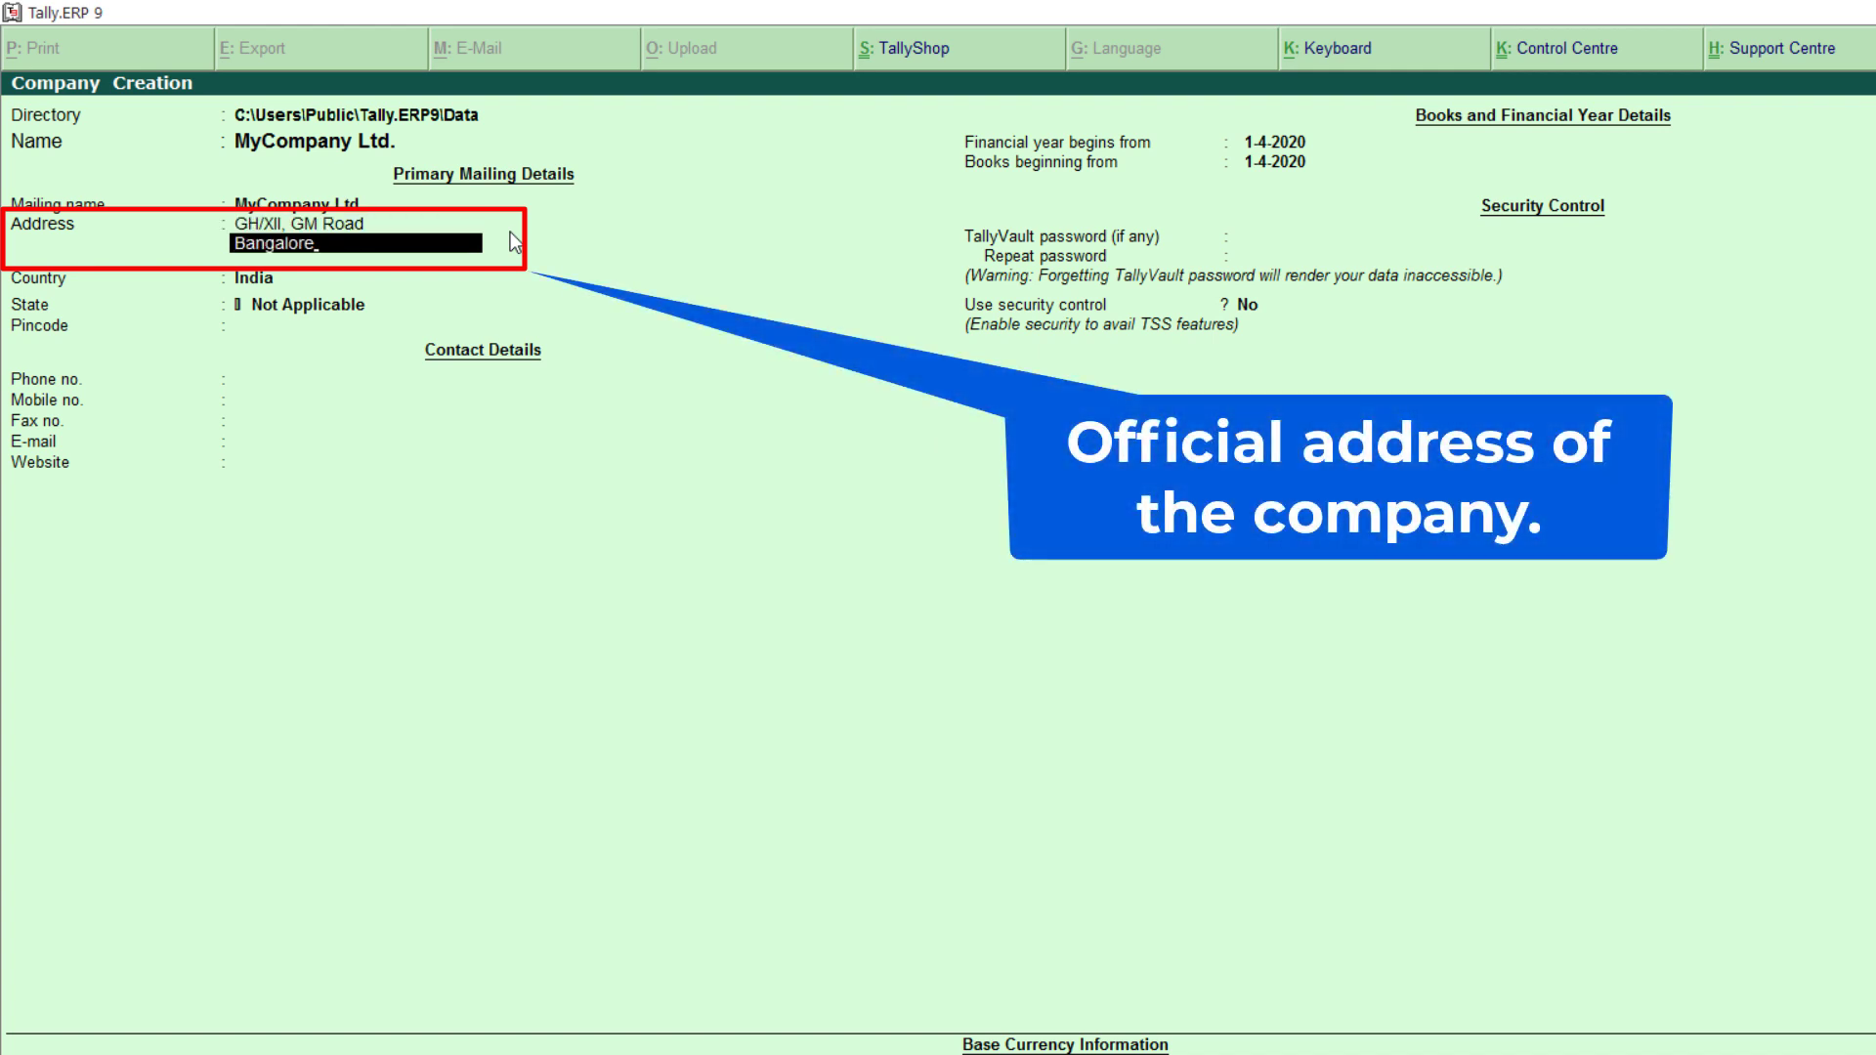
pyautogui.press('Return')
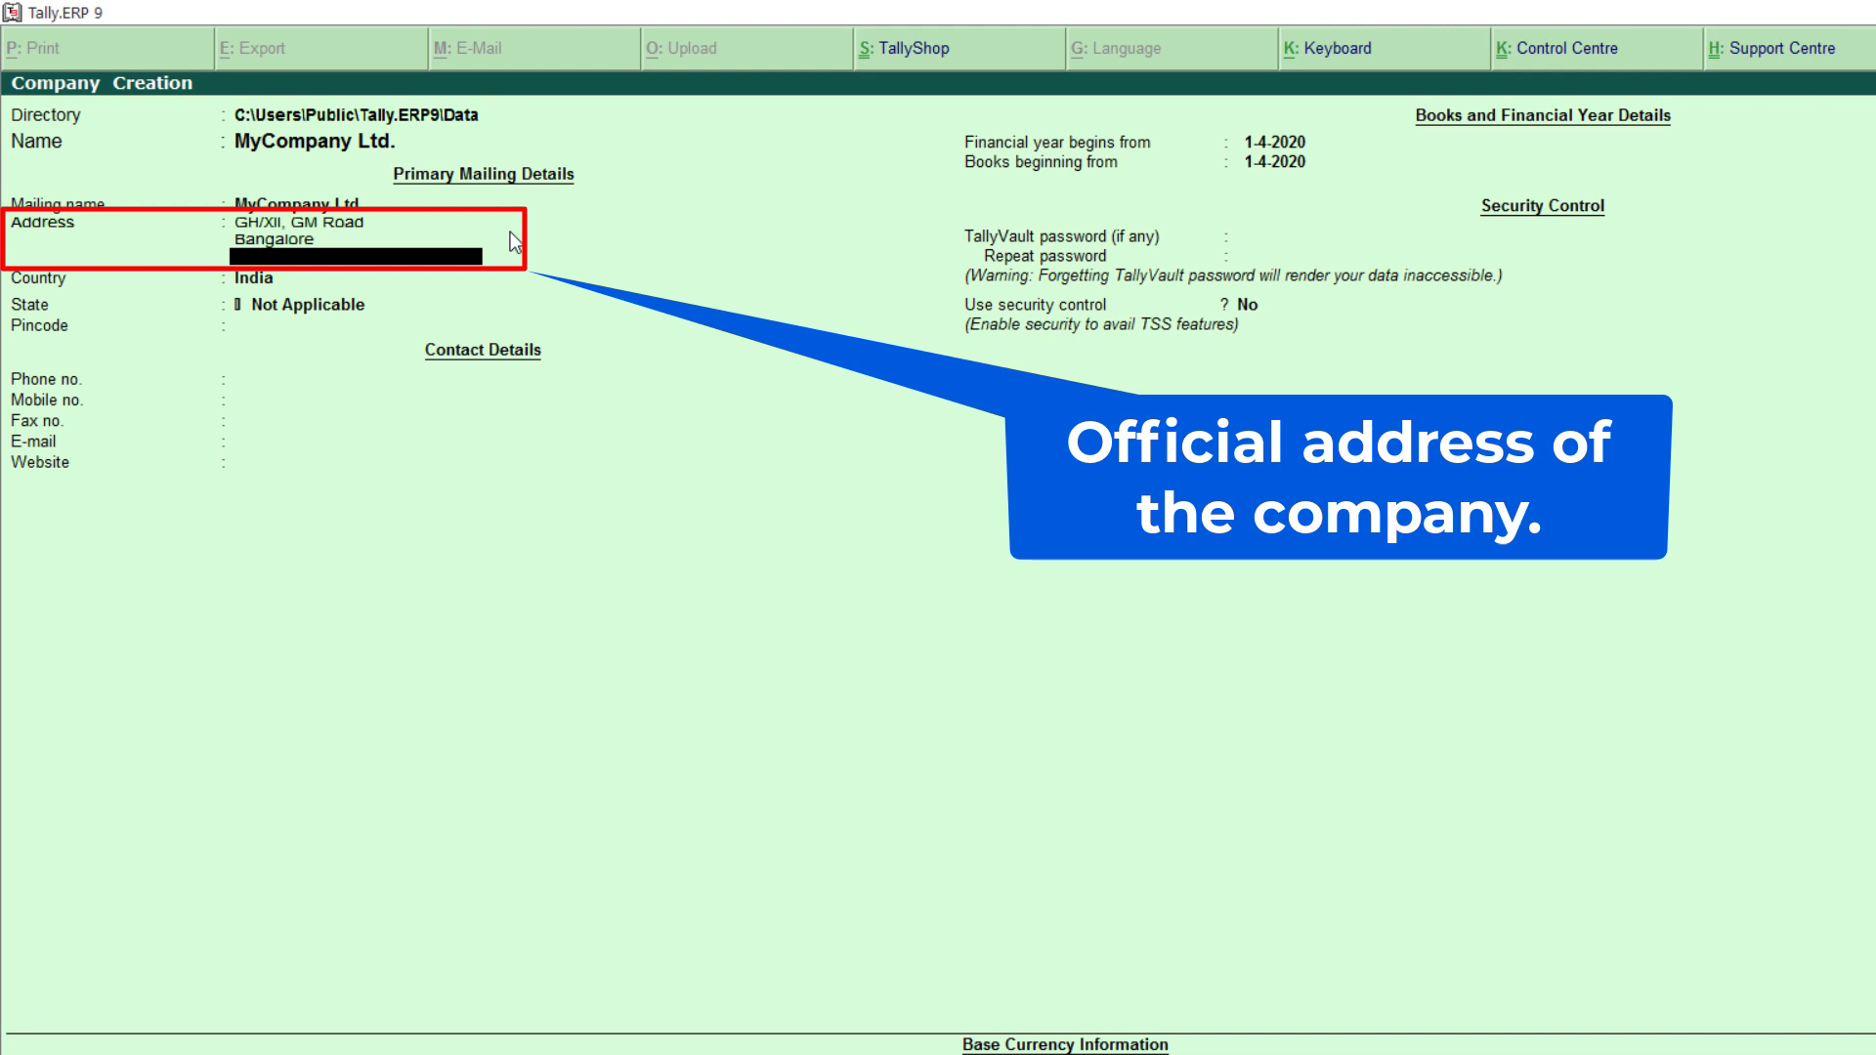
pyautogui.press('Return')
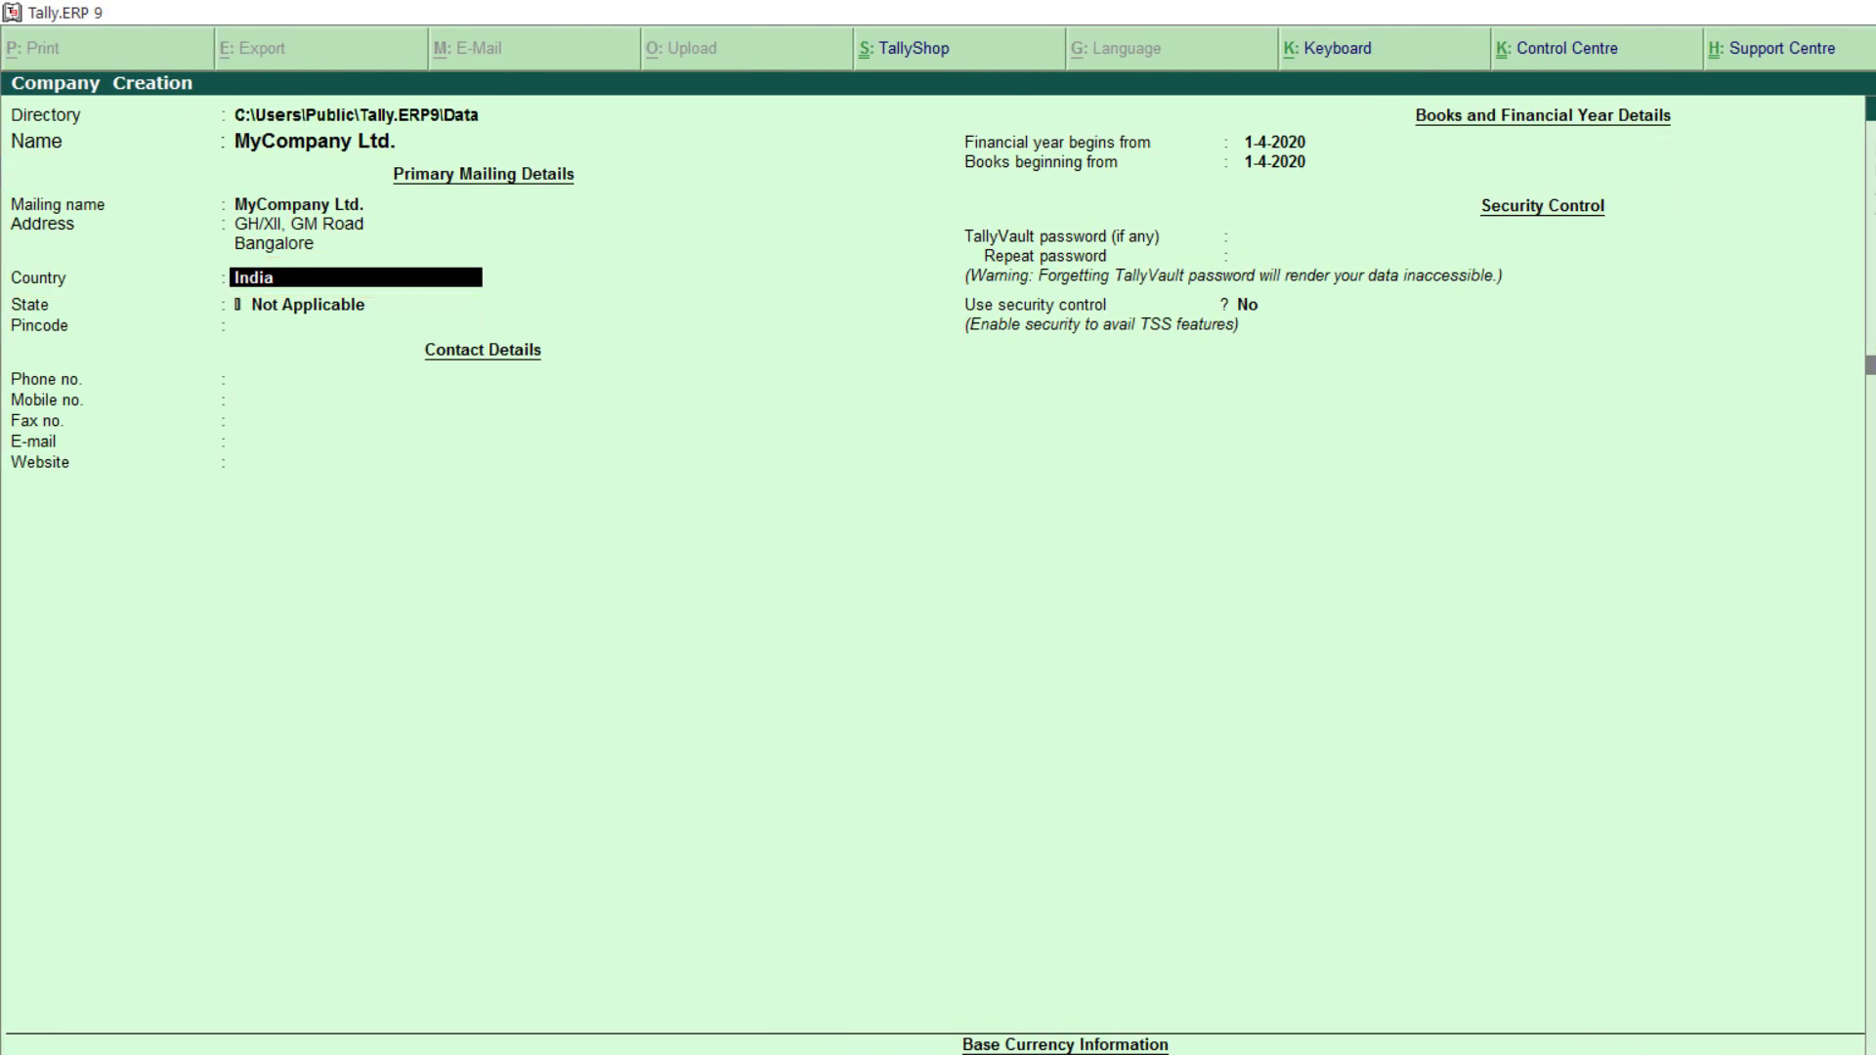
# Step: Choose Karnataka from the List of States as the company's state
pyautogui.click(356, 304)
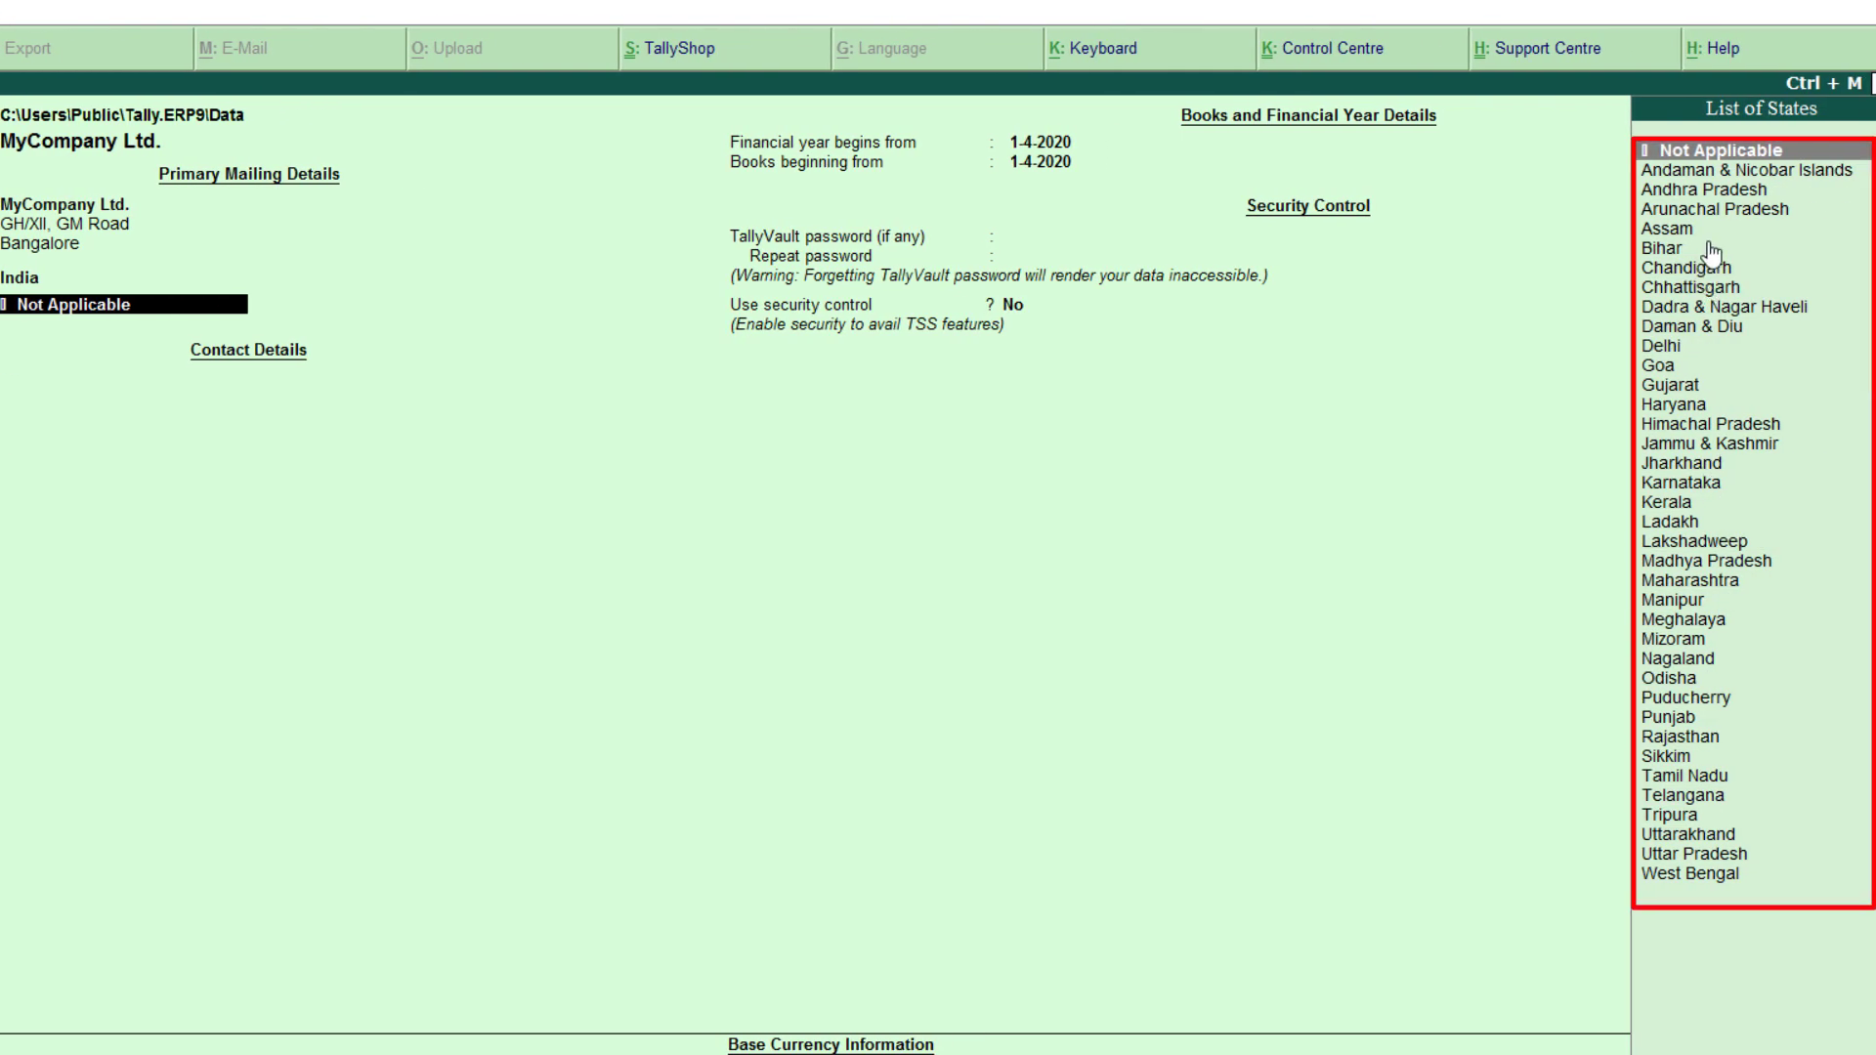
pyautogui.press('Down')
pyautogui.press('Down')
pyautogui.press('Down')
pyautogui.press('Down')
pyautogui.press('Down')
pyautogui.press('Down')
pyautogui.press('Down')
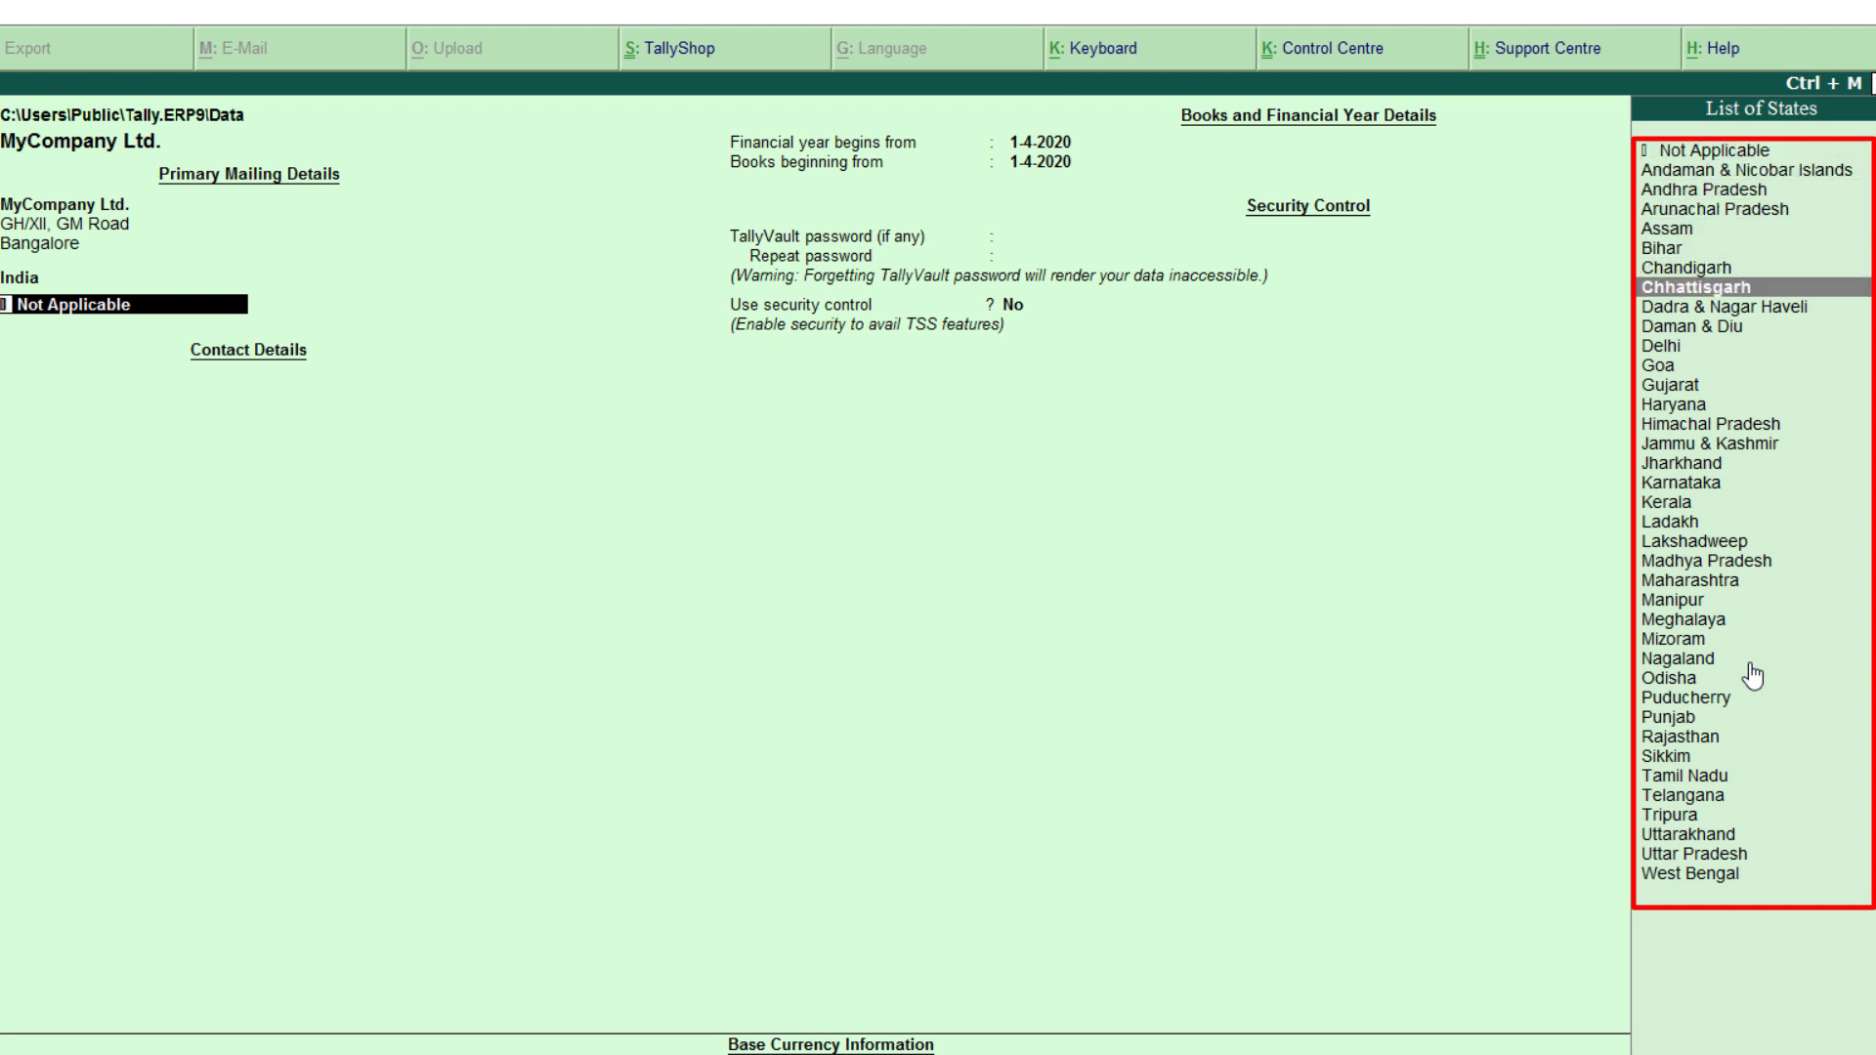
pyautogui.press('Down')
pyautogui.press('Down')
pyautogui.press('BackSpace')
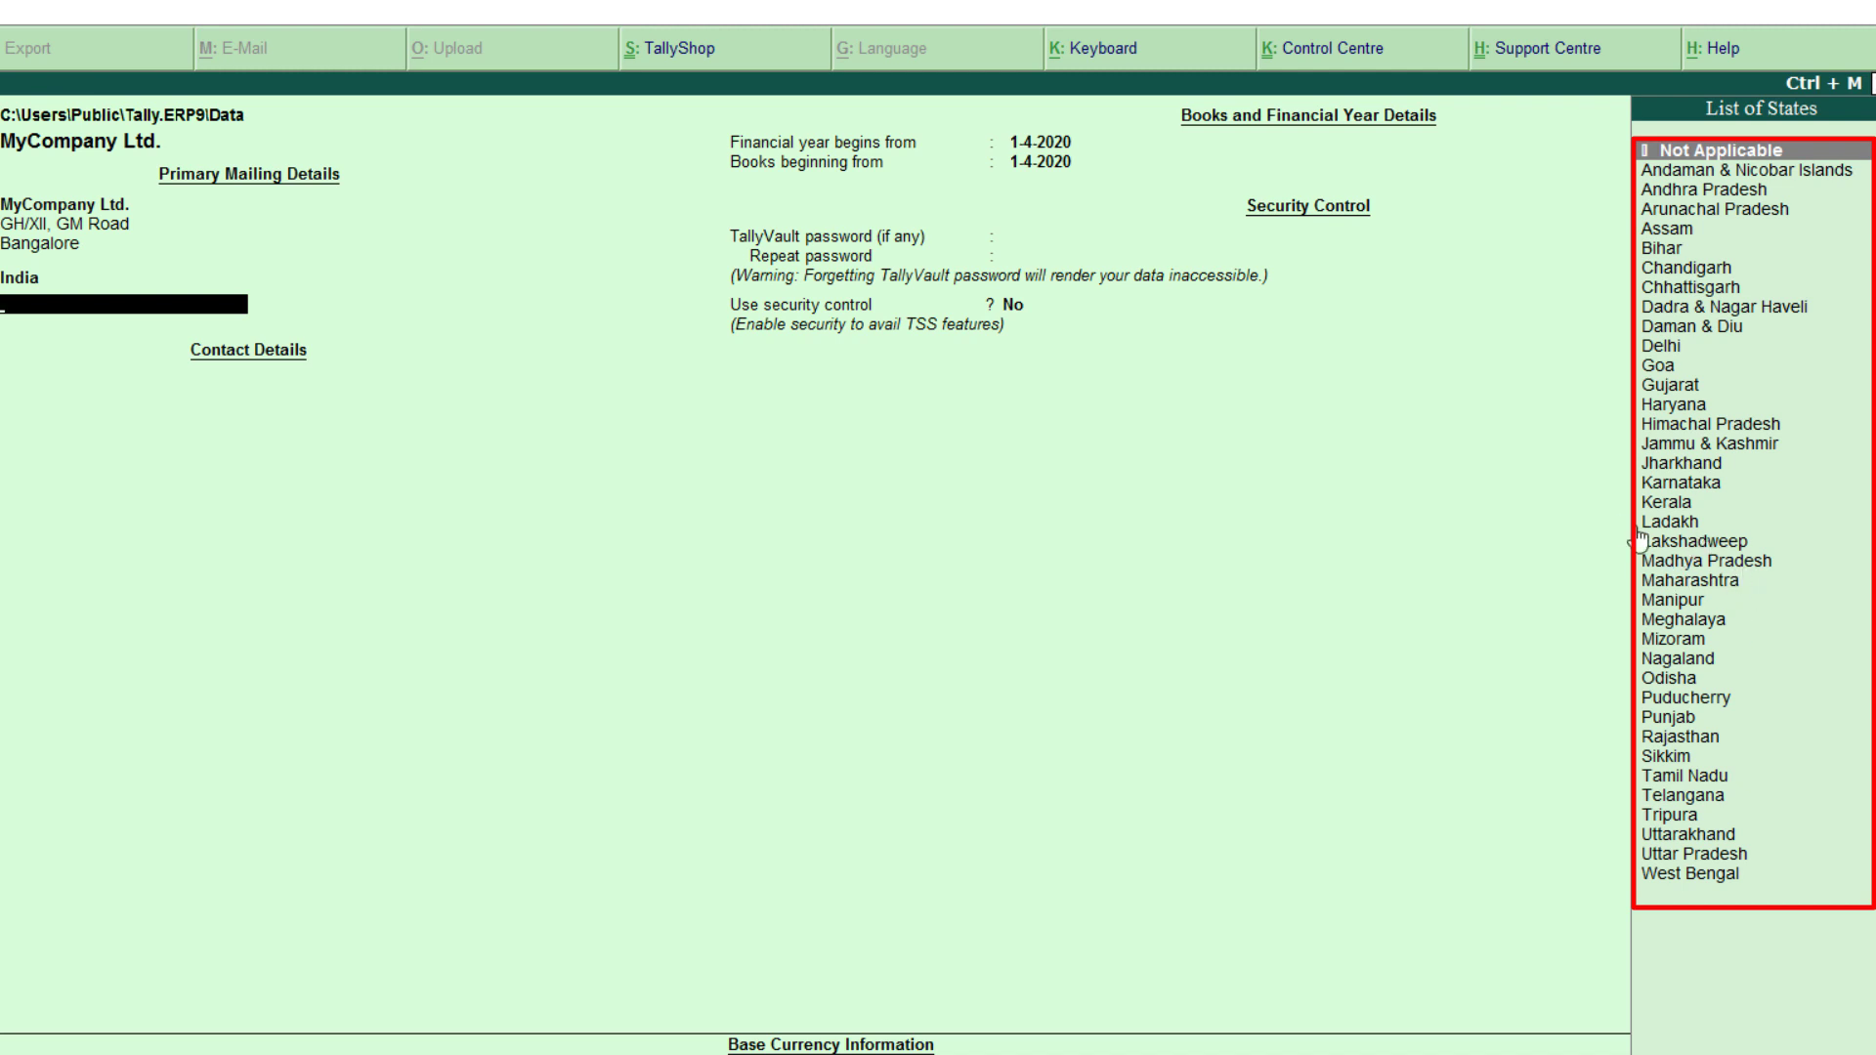
pyautogui.click(1720, 483)
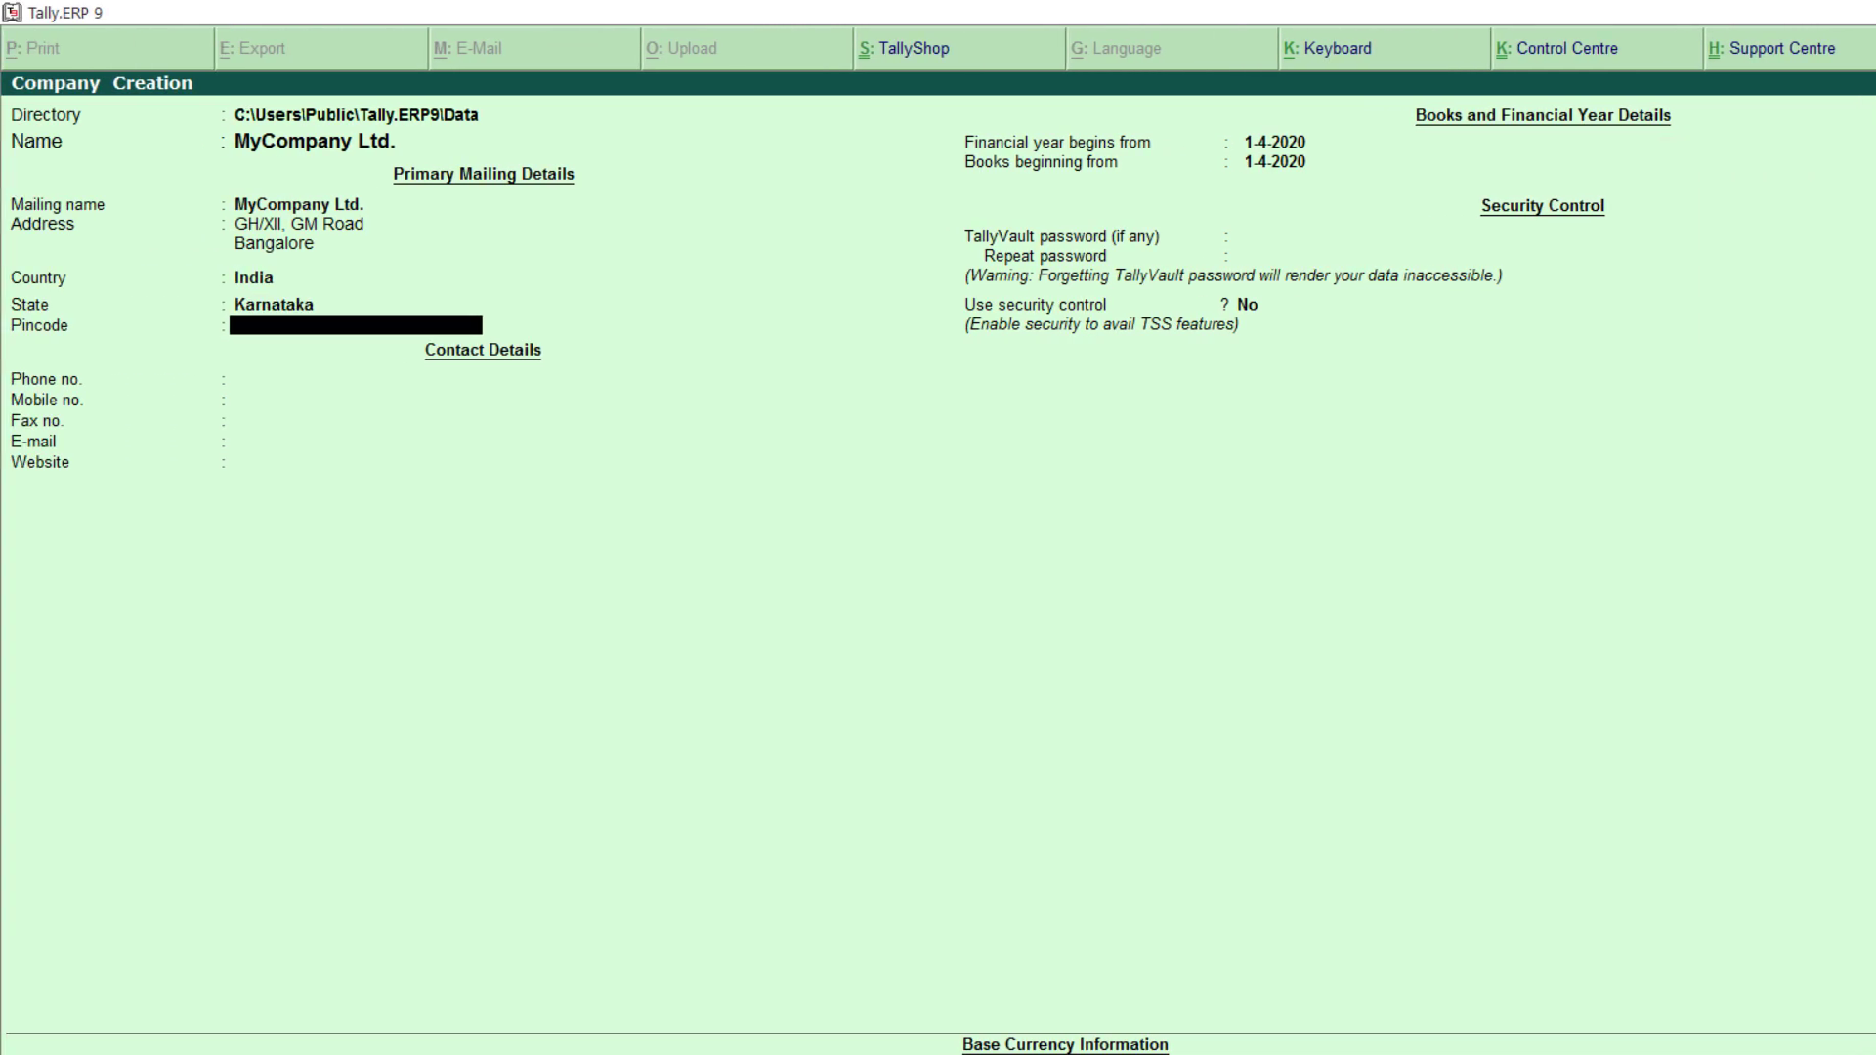
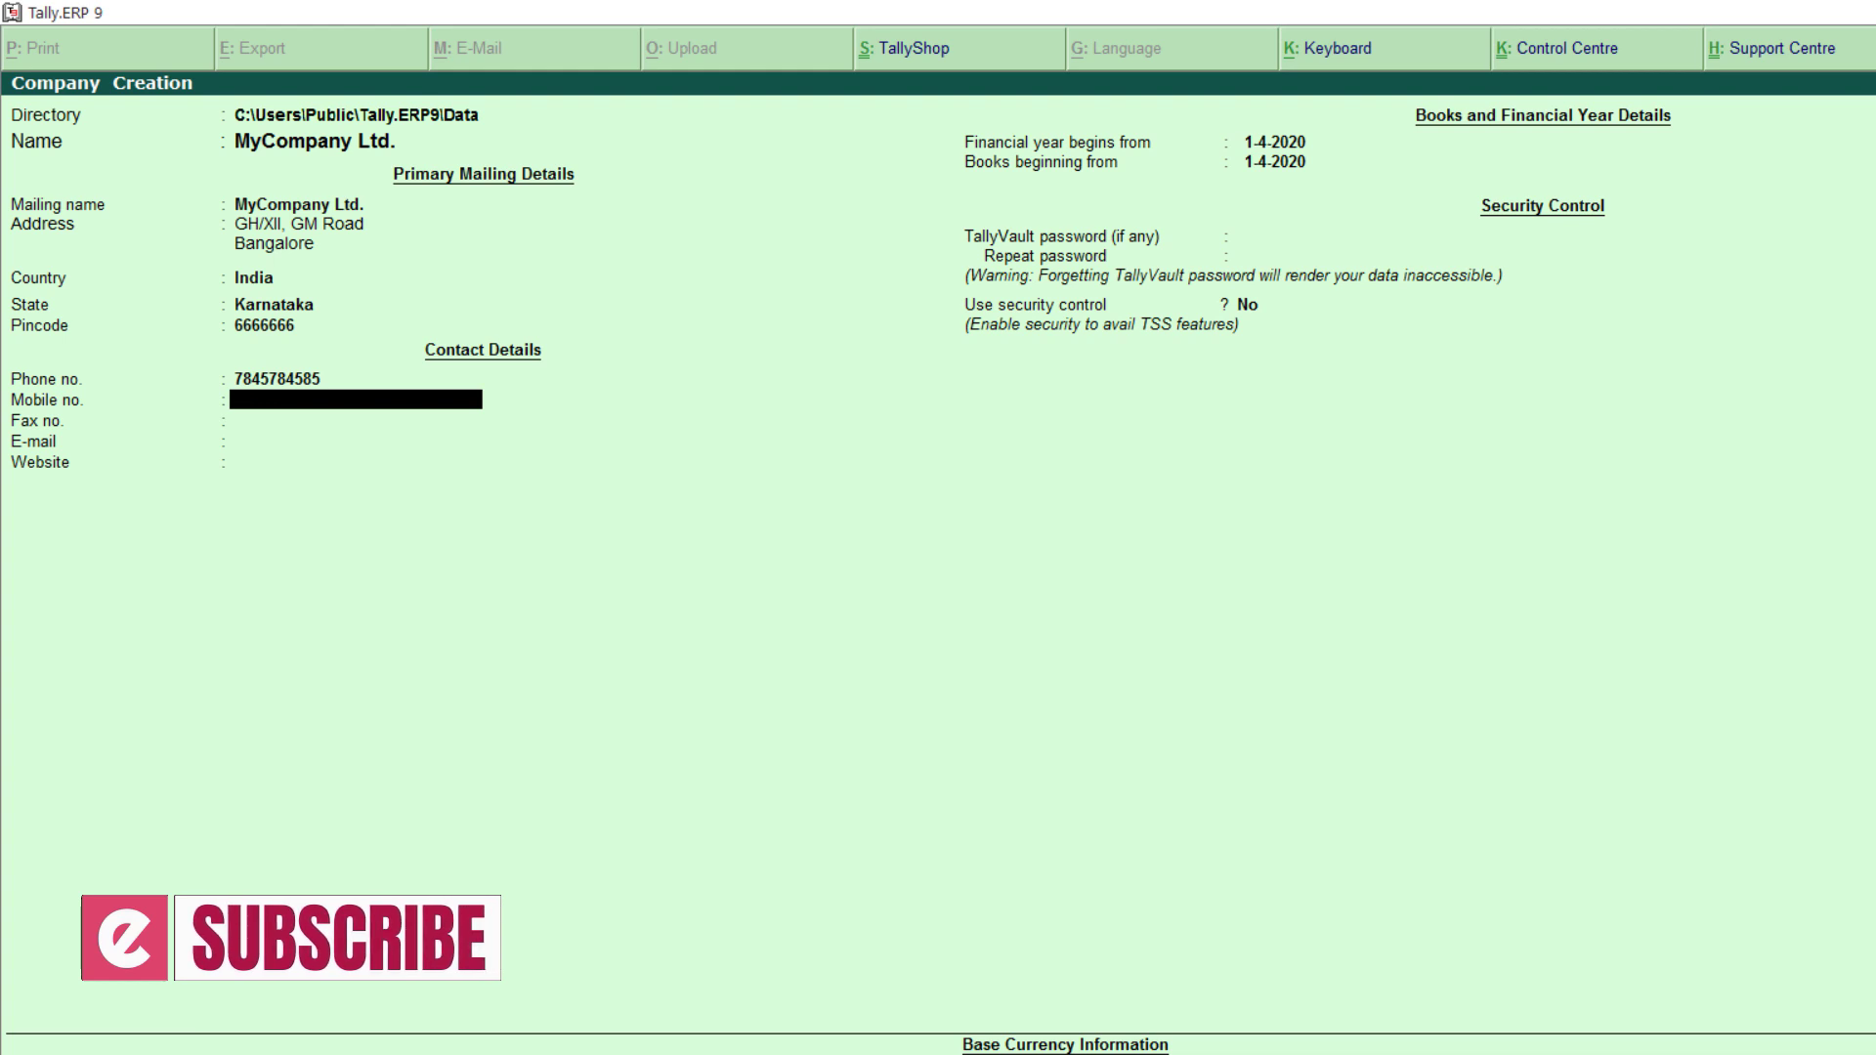
# Step: Enter the company's mobile number, fax number and e-mail address
pyautogui.write('9999999999')
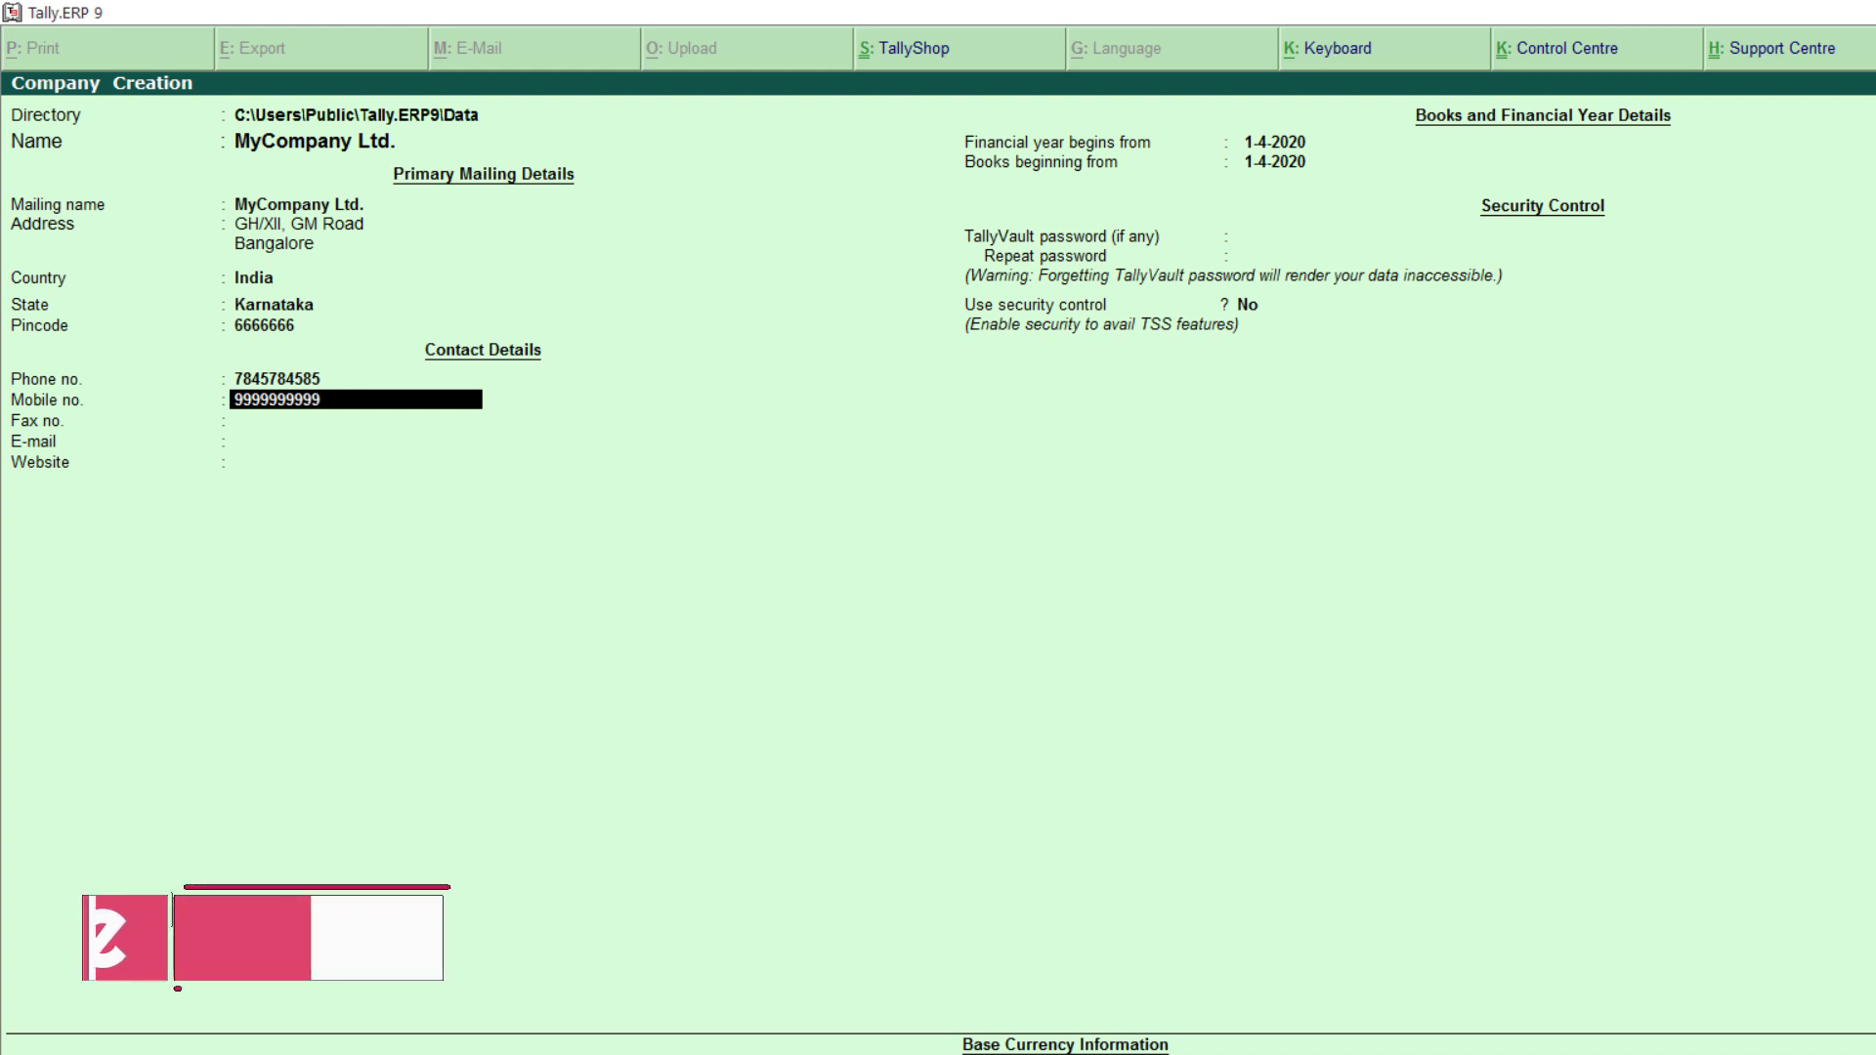
pyautogui.press('Return')
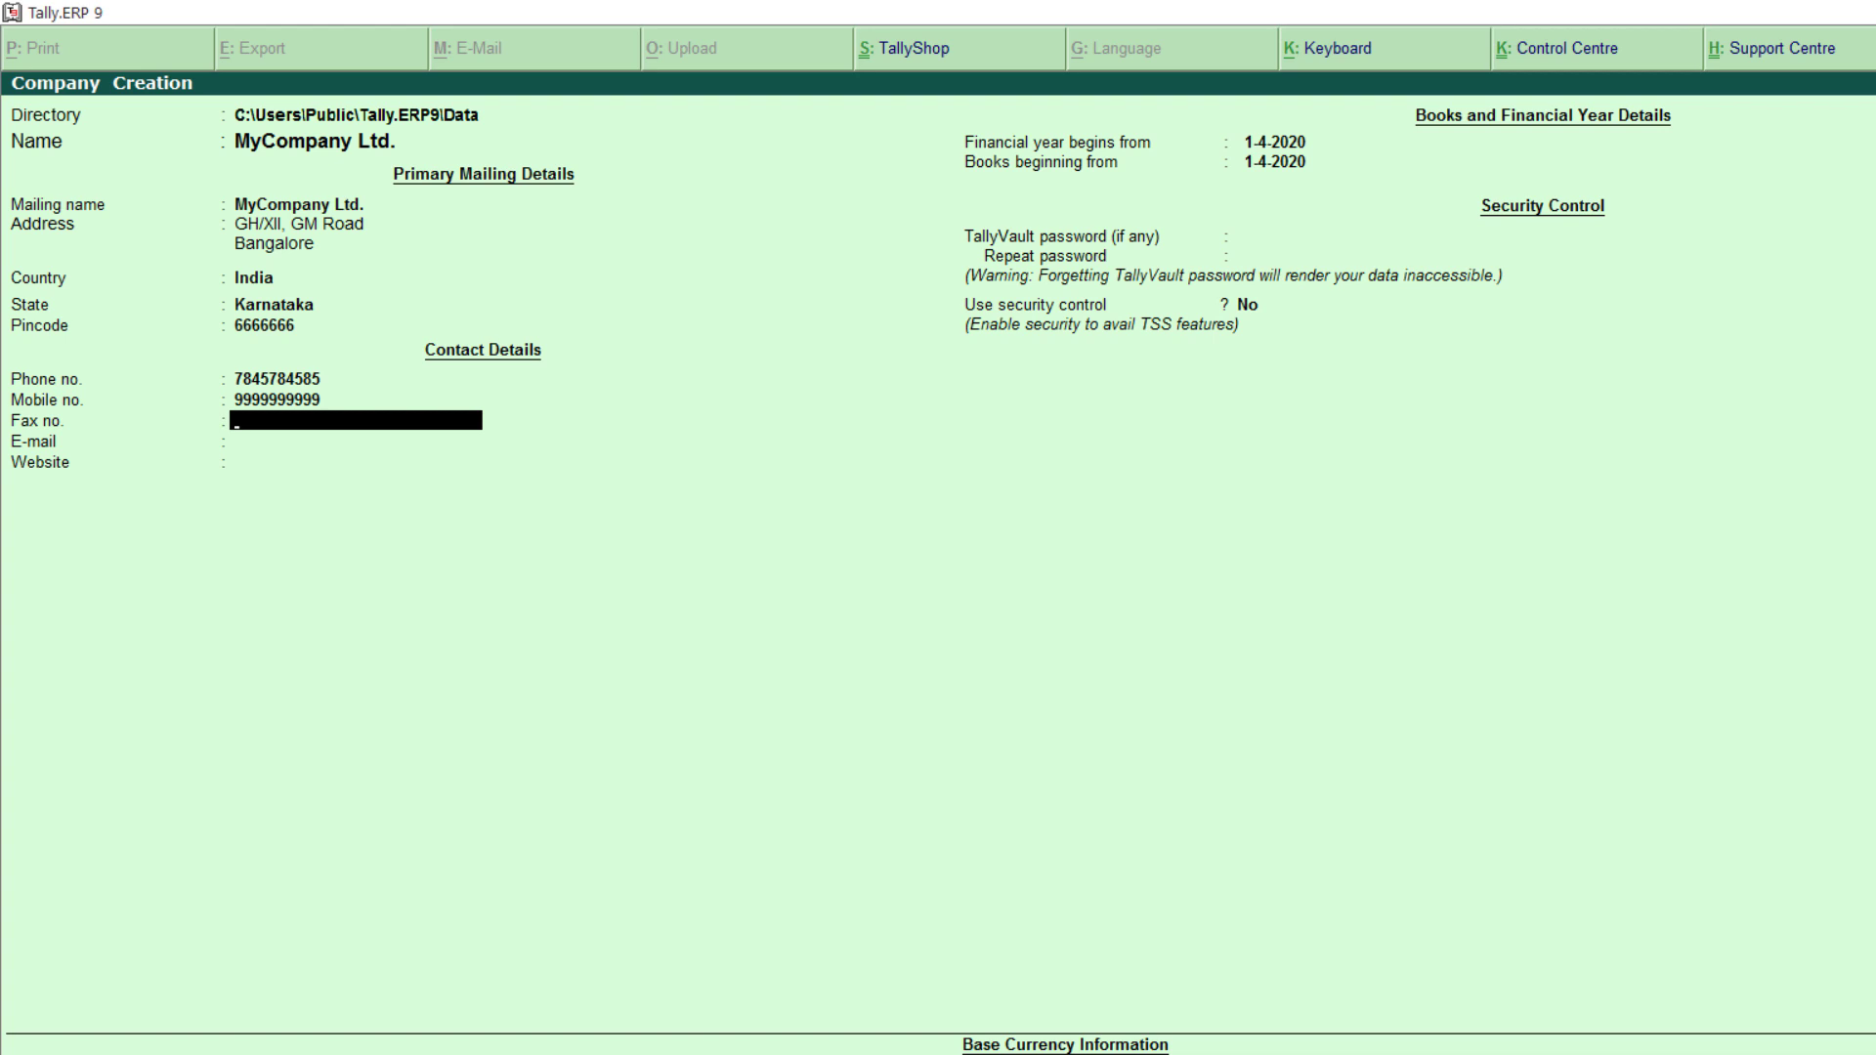
pyautogui.press('Return')
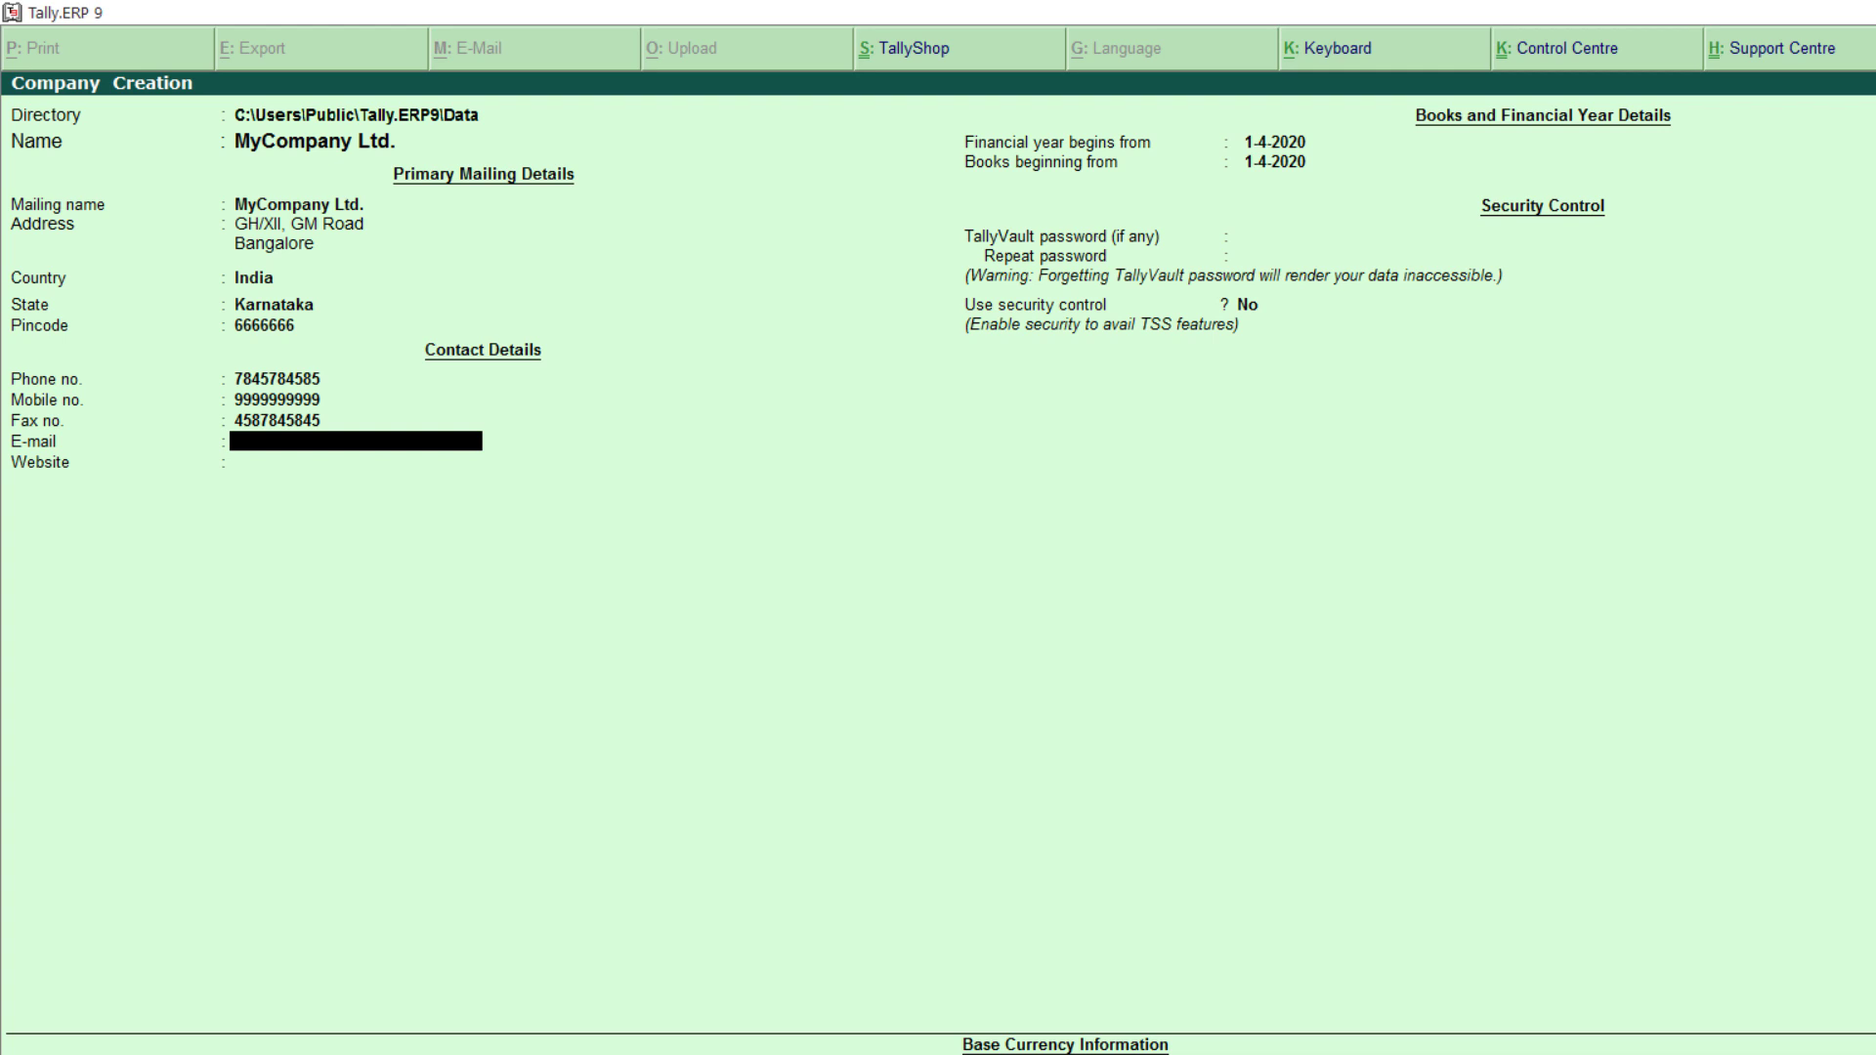
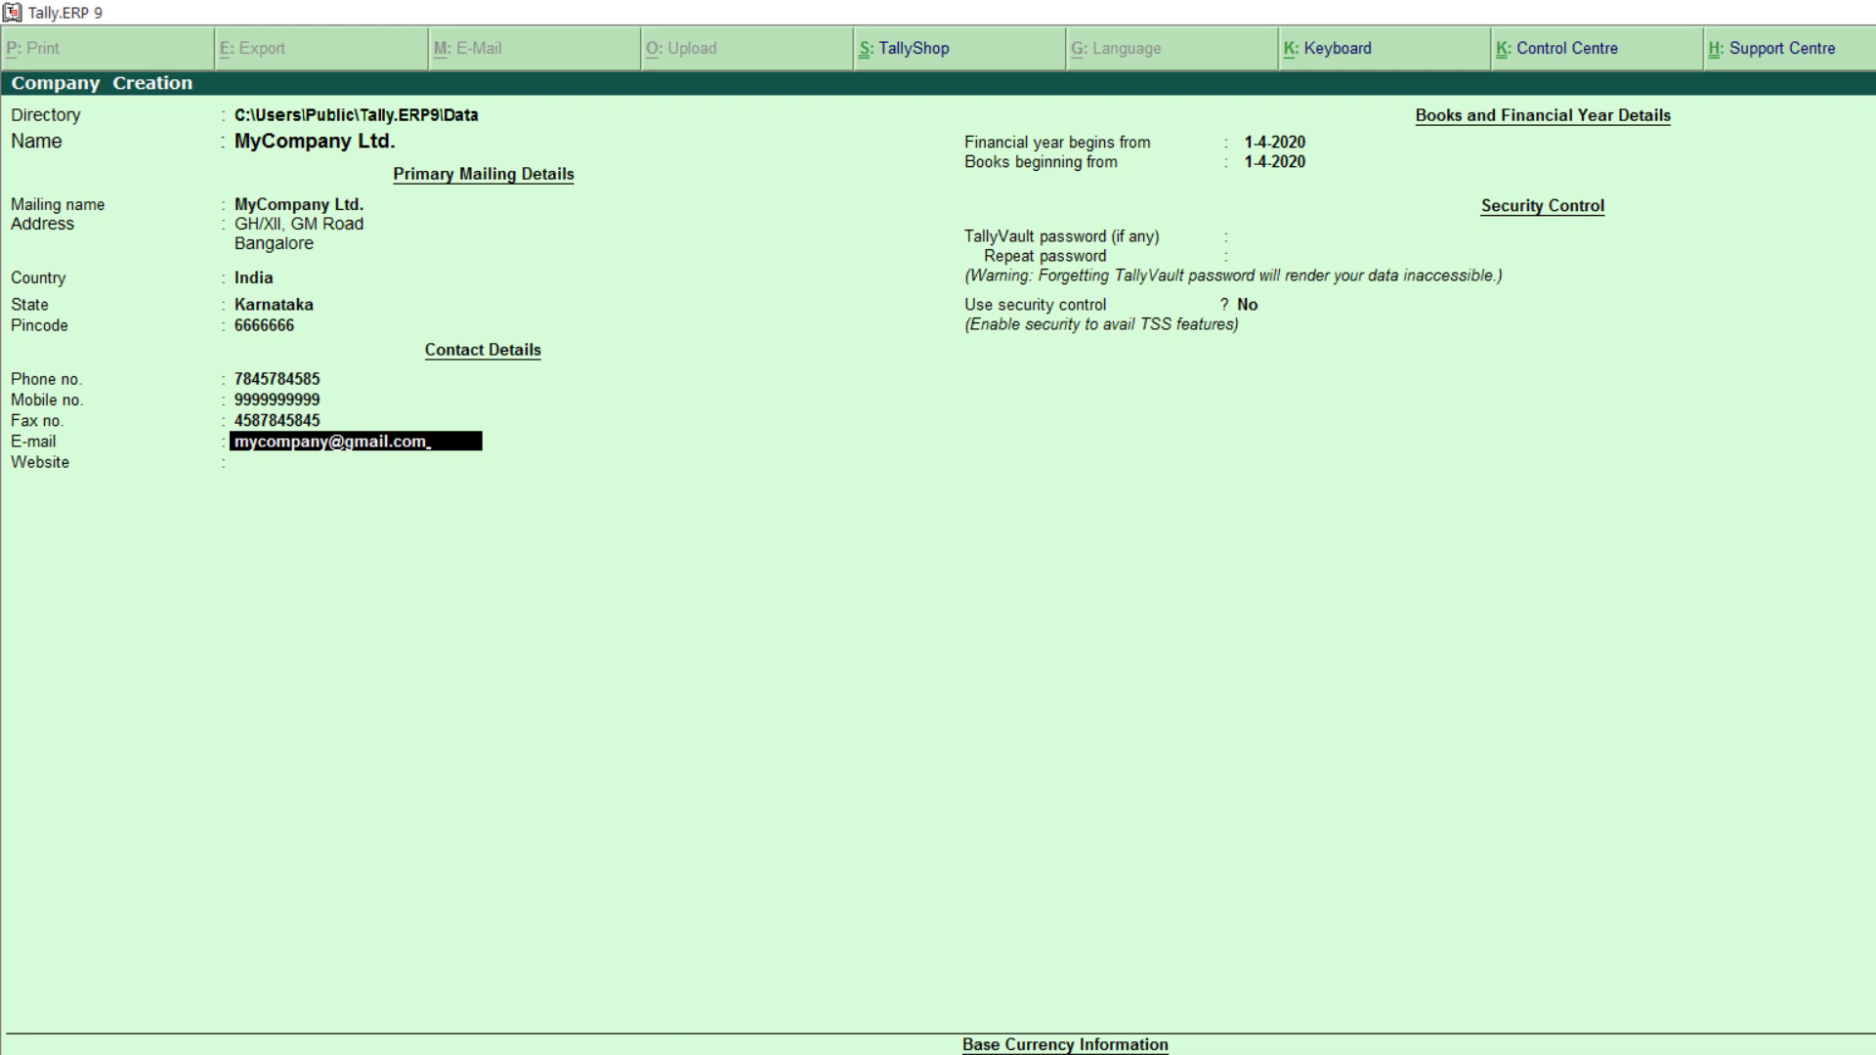
pyautogui.press('Return')
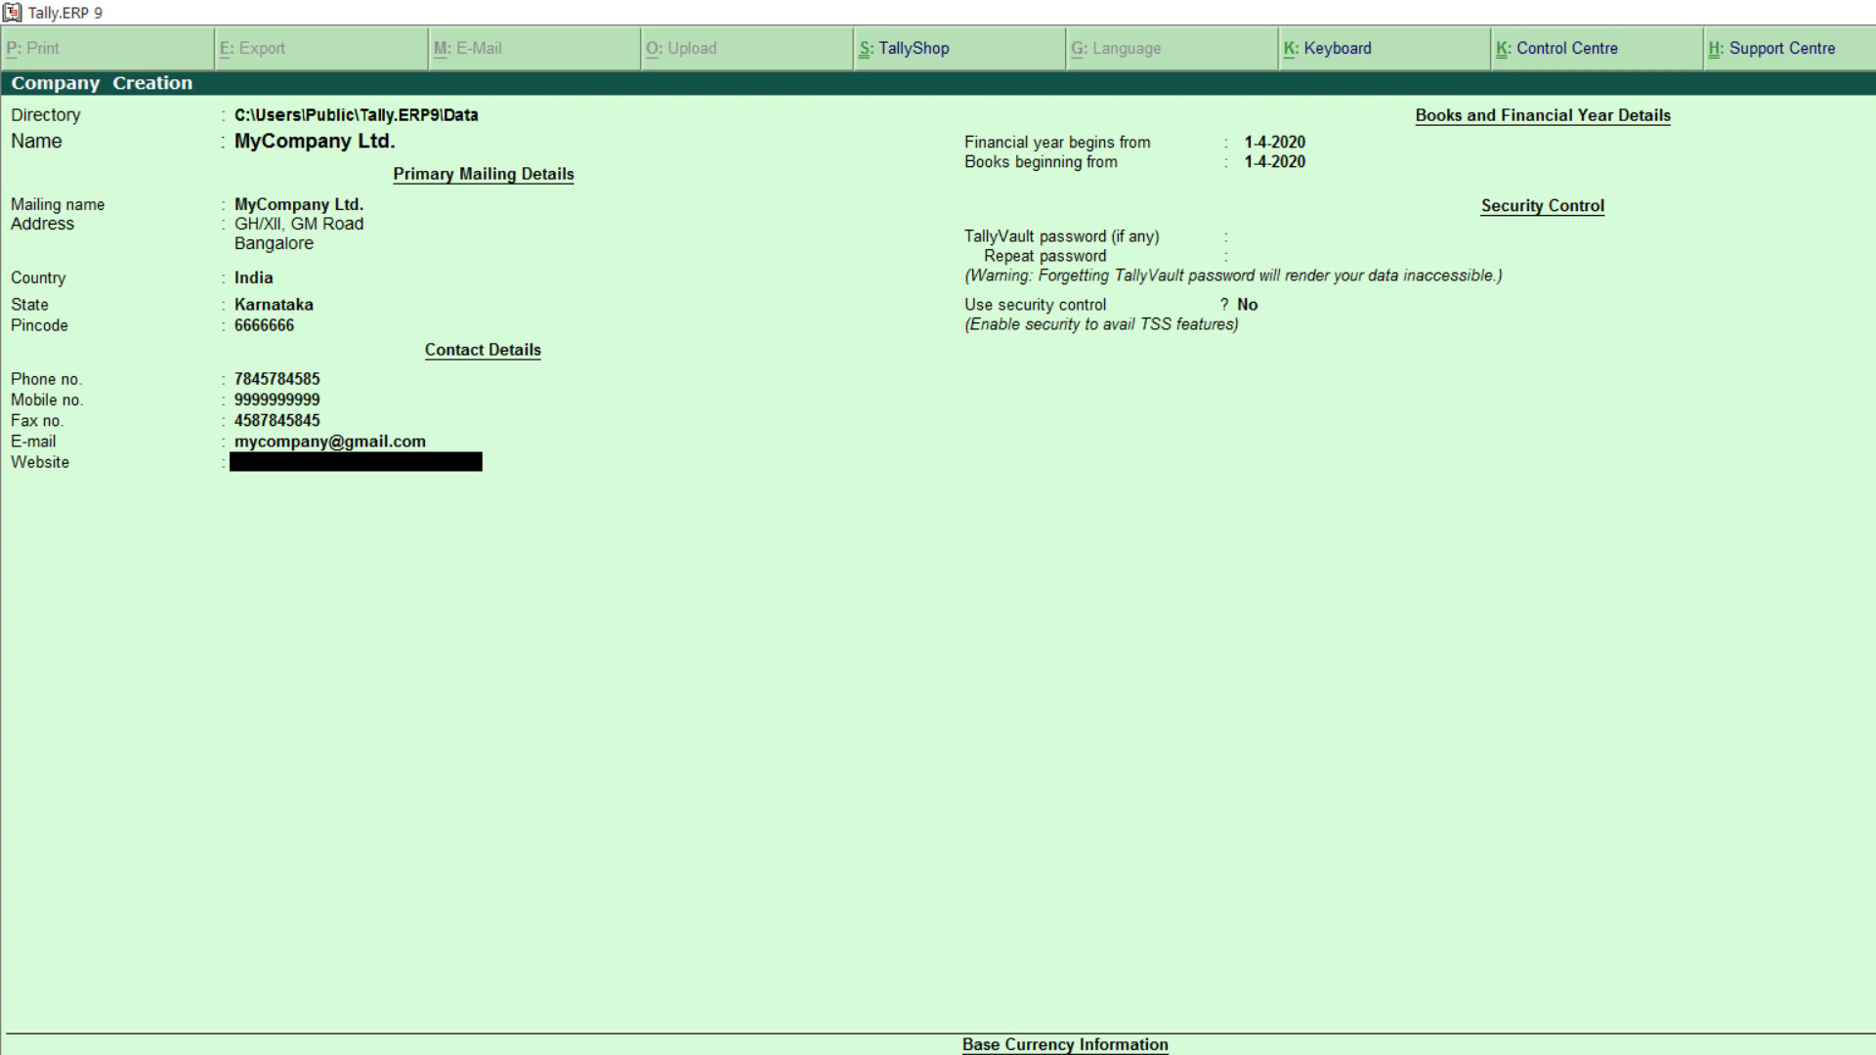
# Step: Leave the Website field empty and continue to the financial year
pyautogui.write('www.kjhkjf')
pyautogui.press('BackSpace')
pyautogui.press('BackSpace')
pyautogui.press('BackSpace')
pyautogui.press('BackSpace')
pyautogui.press('BackSpace')
pyautogui.press('BackSpace')
pyautogui.press('BackSpace')
pyautogui.press('BackSpace')
pyautogui.press('BackSpace')
pyautogui.press('BackSpace')
pyautogui.press('BackSpace')
pyautogui.press('BackSpace')
pyautogui.press('BackSpace')
pyautogui.press('BackSpace')
pyautogui.press('BackSpace')
pyautogui.press('BackSpace')
pyautogui.press('Return')
pyautogui.press('Return')
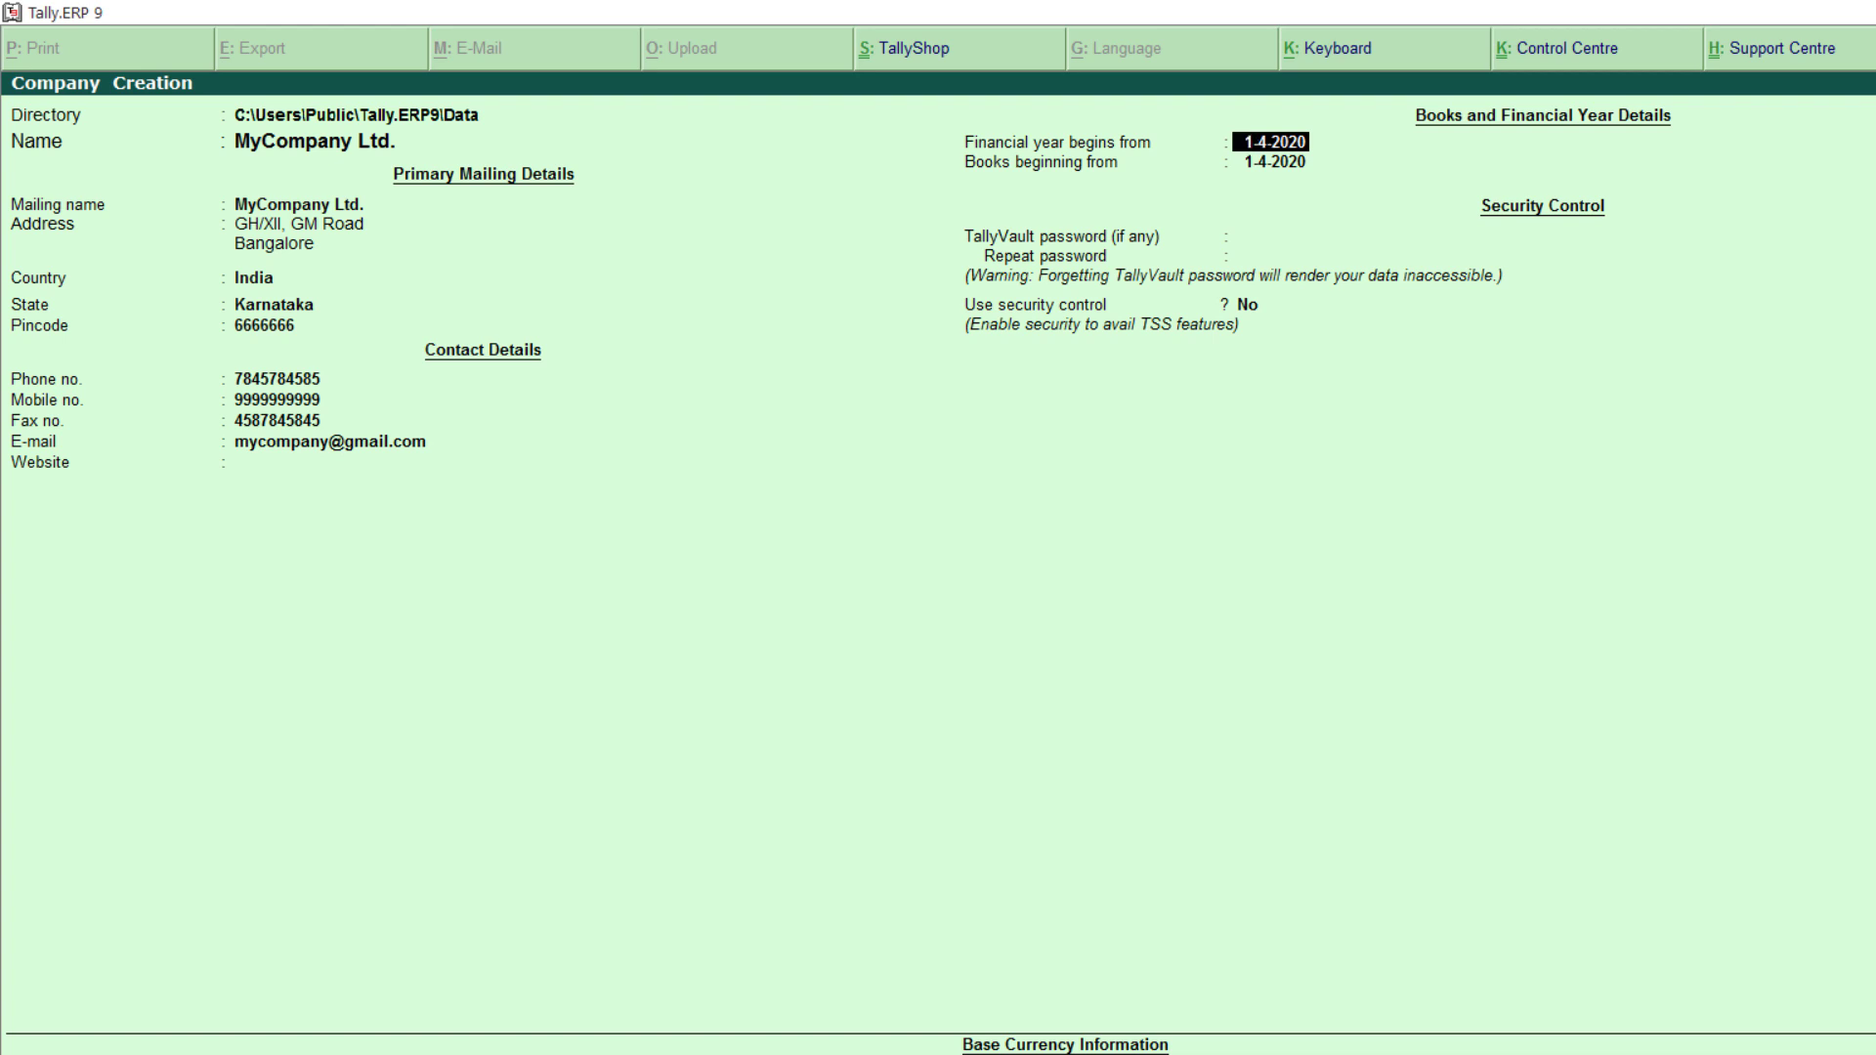
# Step: Change the financial year start to 1-4-2019 and accept the matching books beginning date
pyautogui.press('BackSpace')
pyautogui.write('1-4-2019')
pyautogui.press('Return')
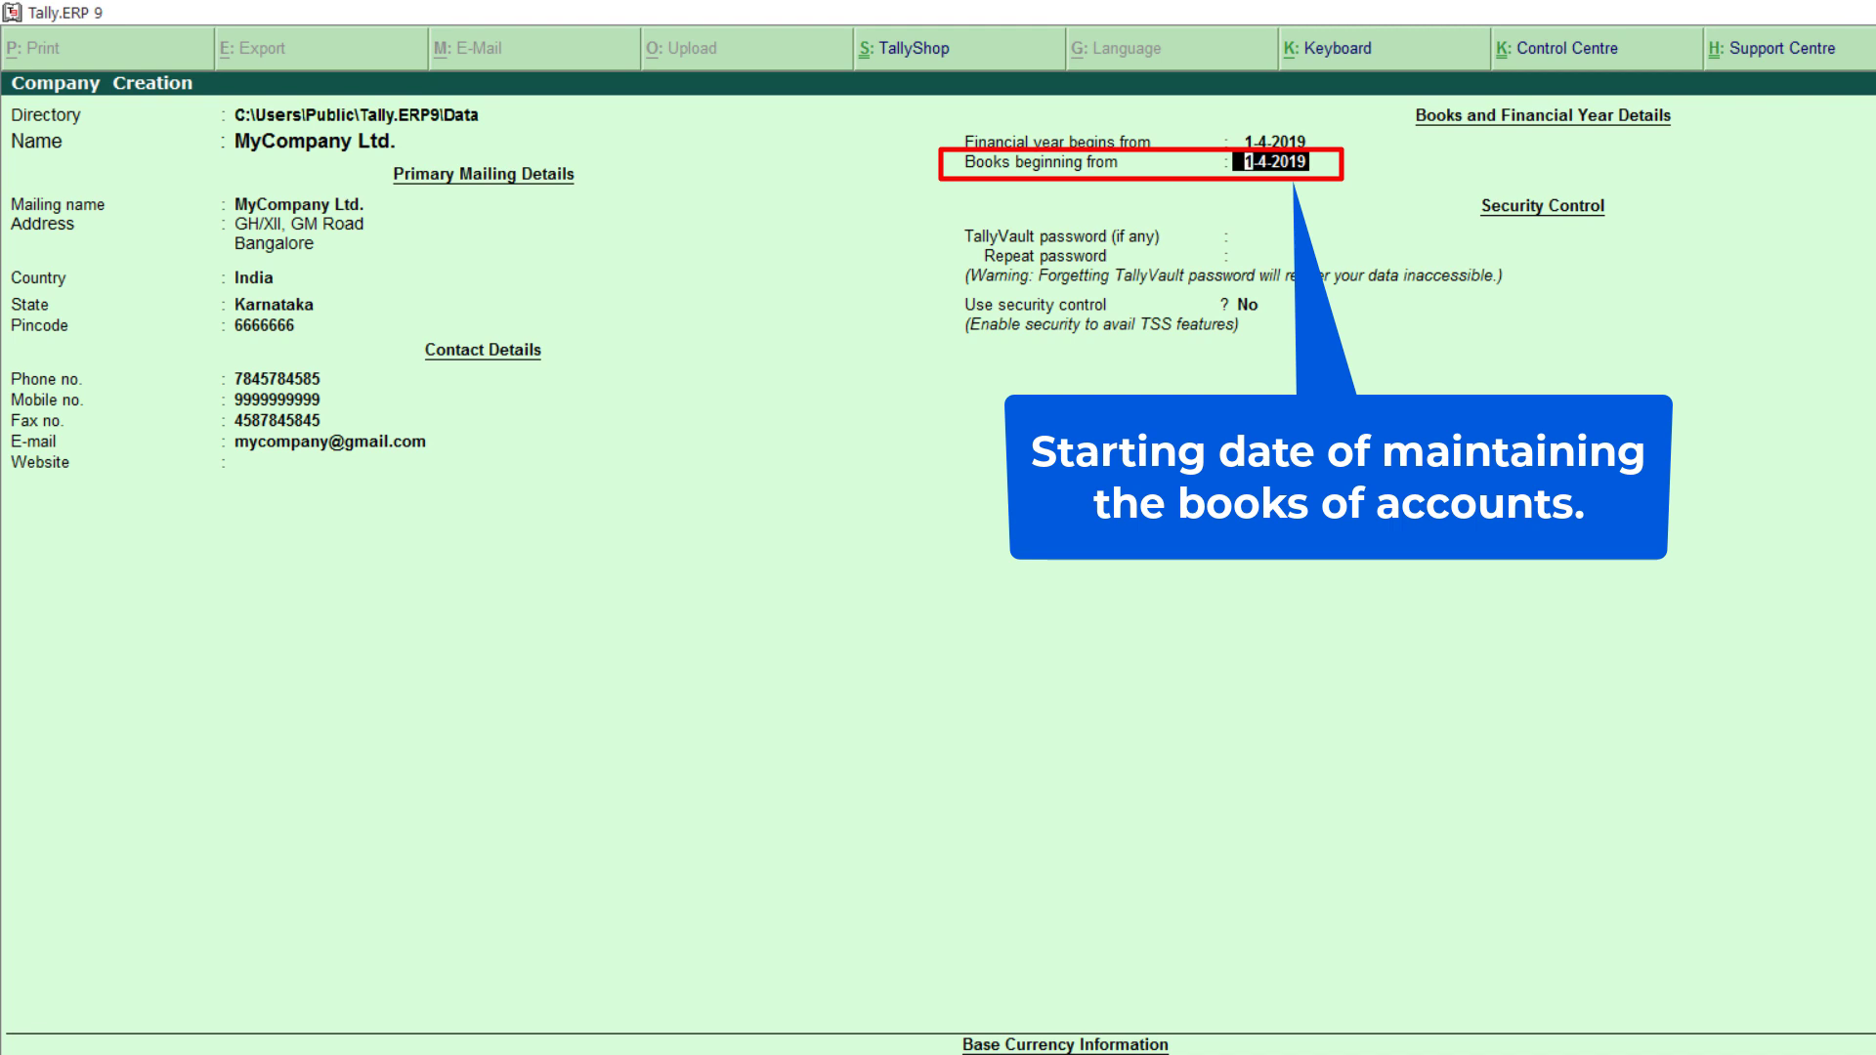
pyautogui.press('Up')
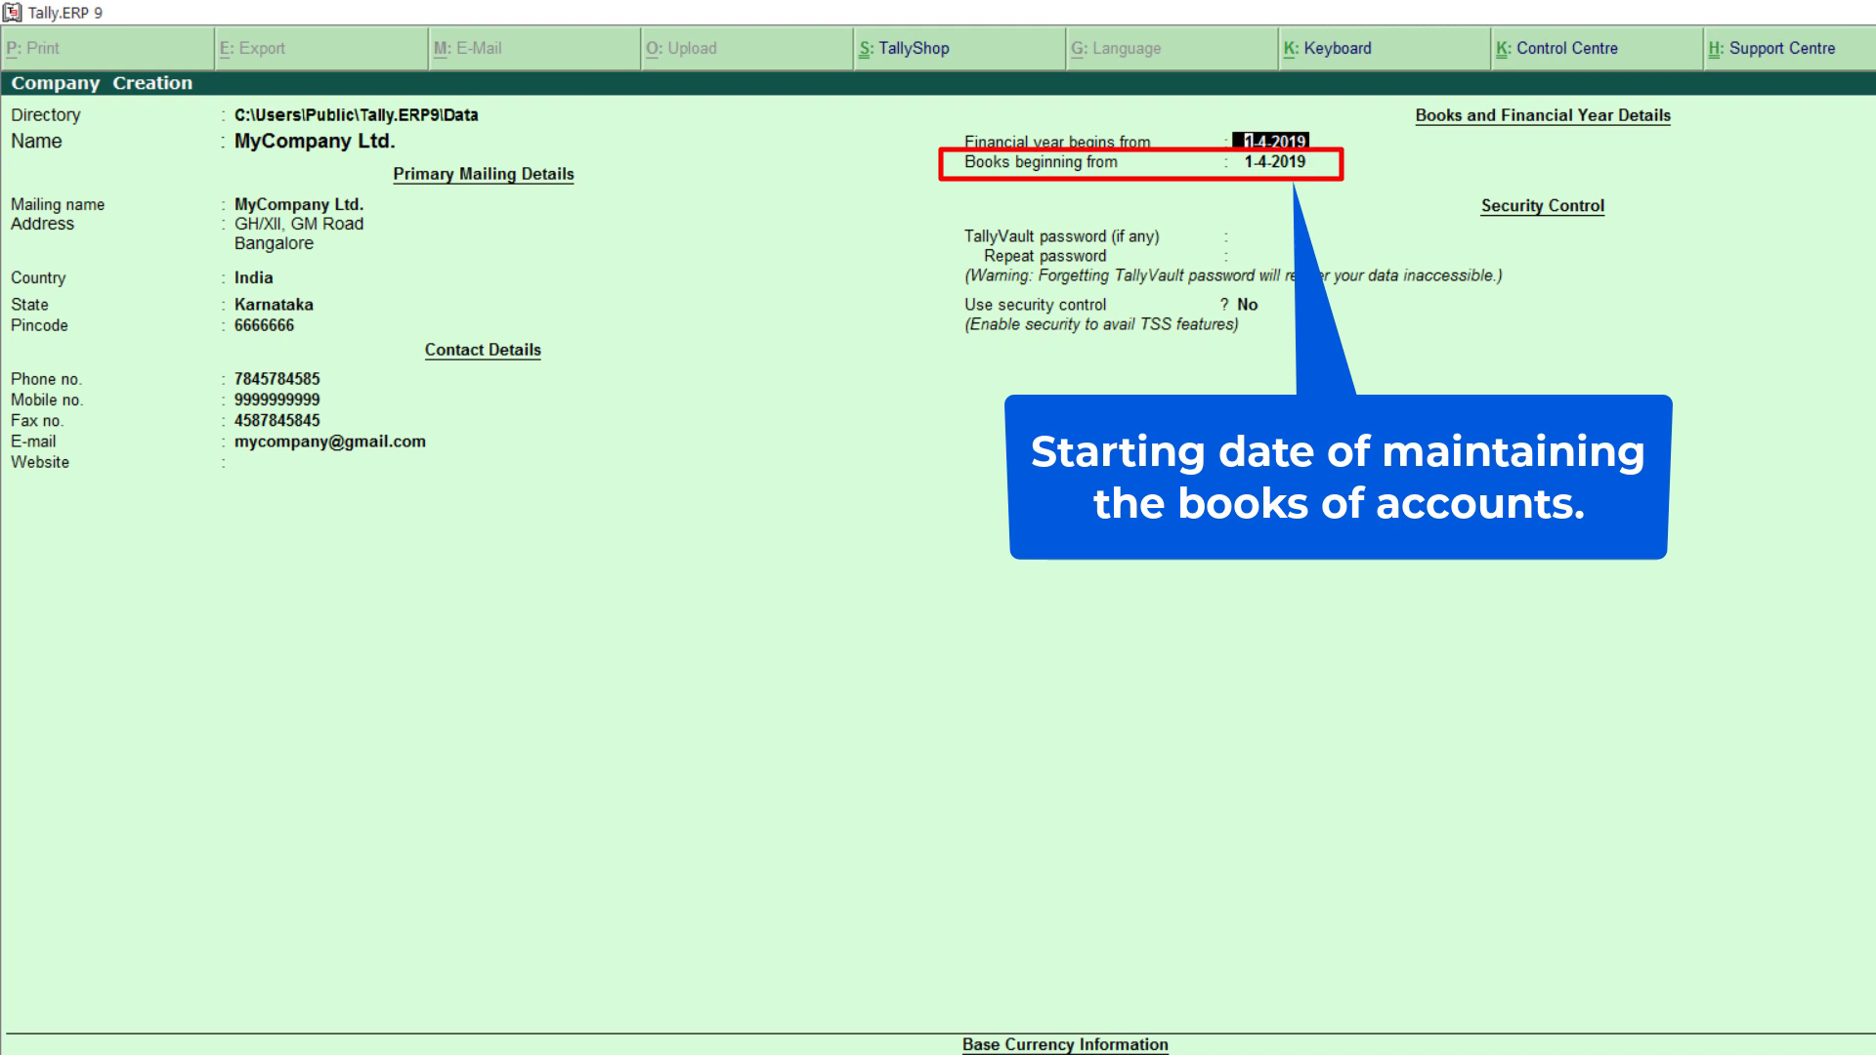
pyautogui.press('Return')
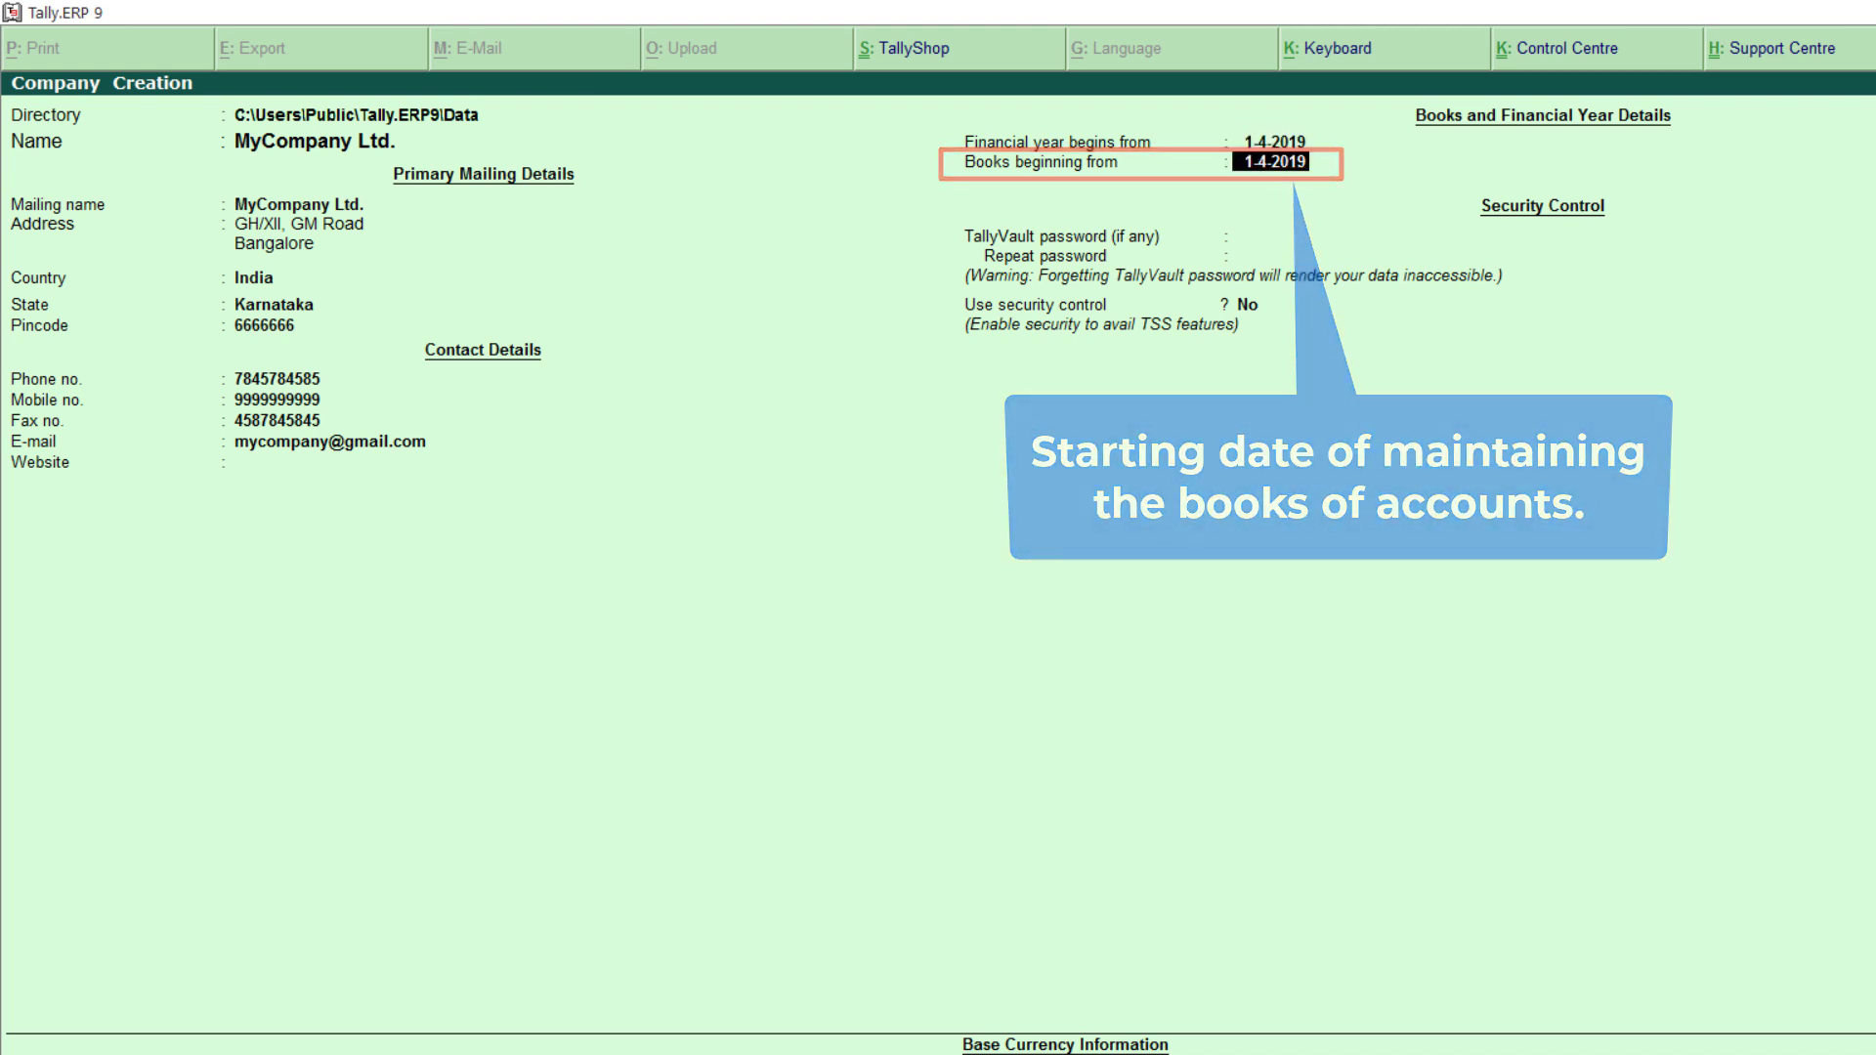
pyautogui.press('Return')
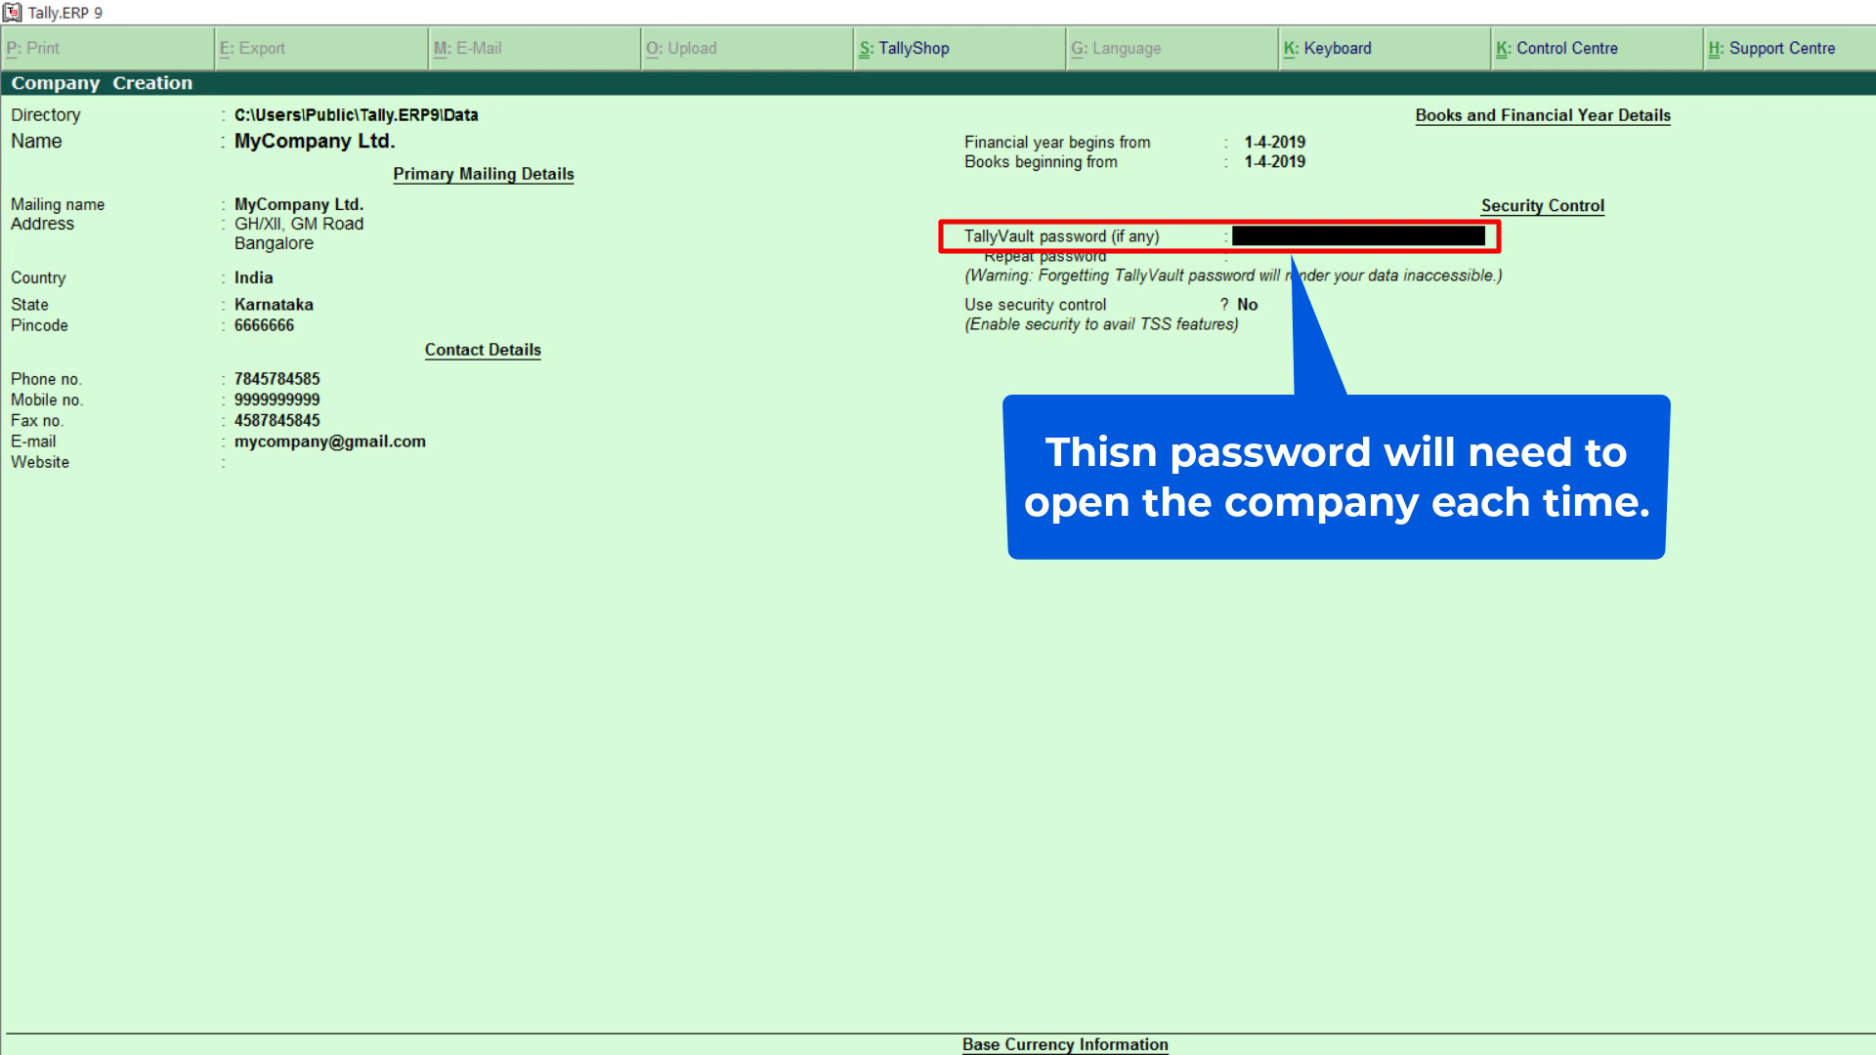
pyautogui.press('Return')
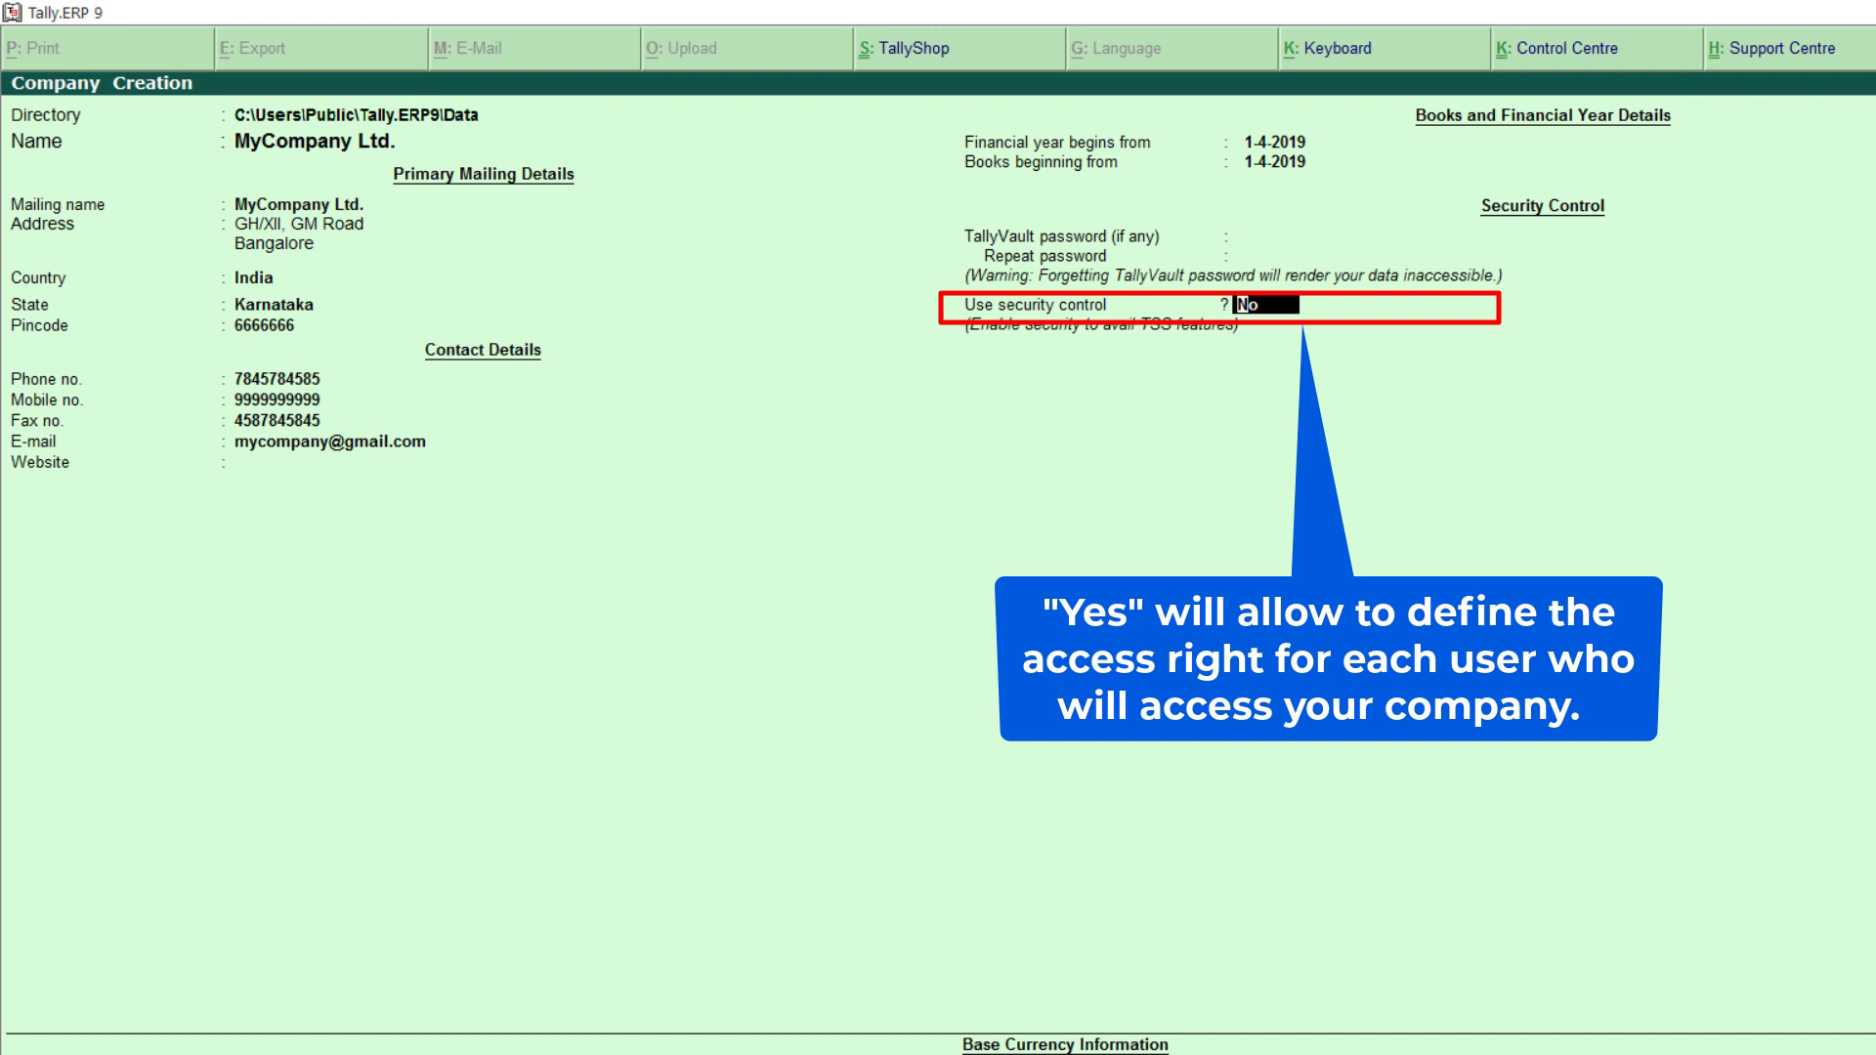
# Step: Set 'Use security control' to No and continue to Base Currency Information
pyautogui.write('y')
pyautogui.press('Return')
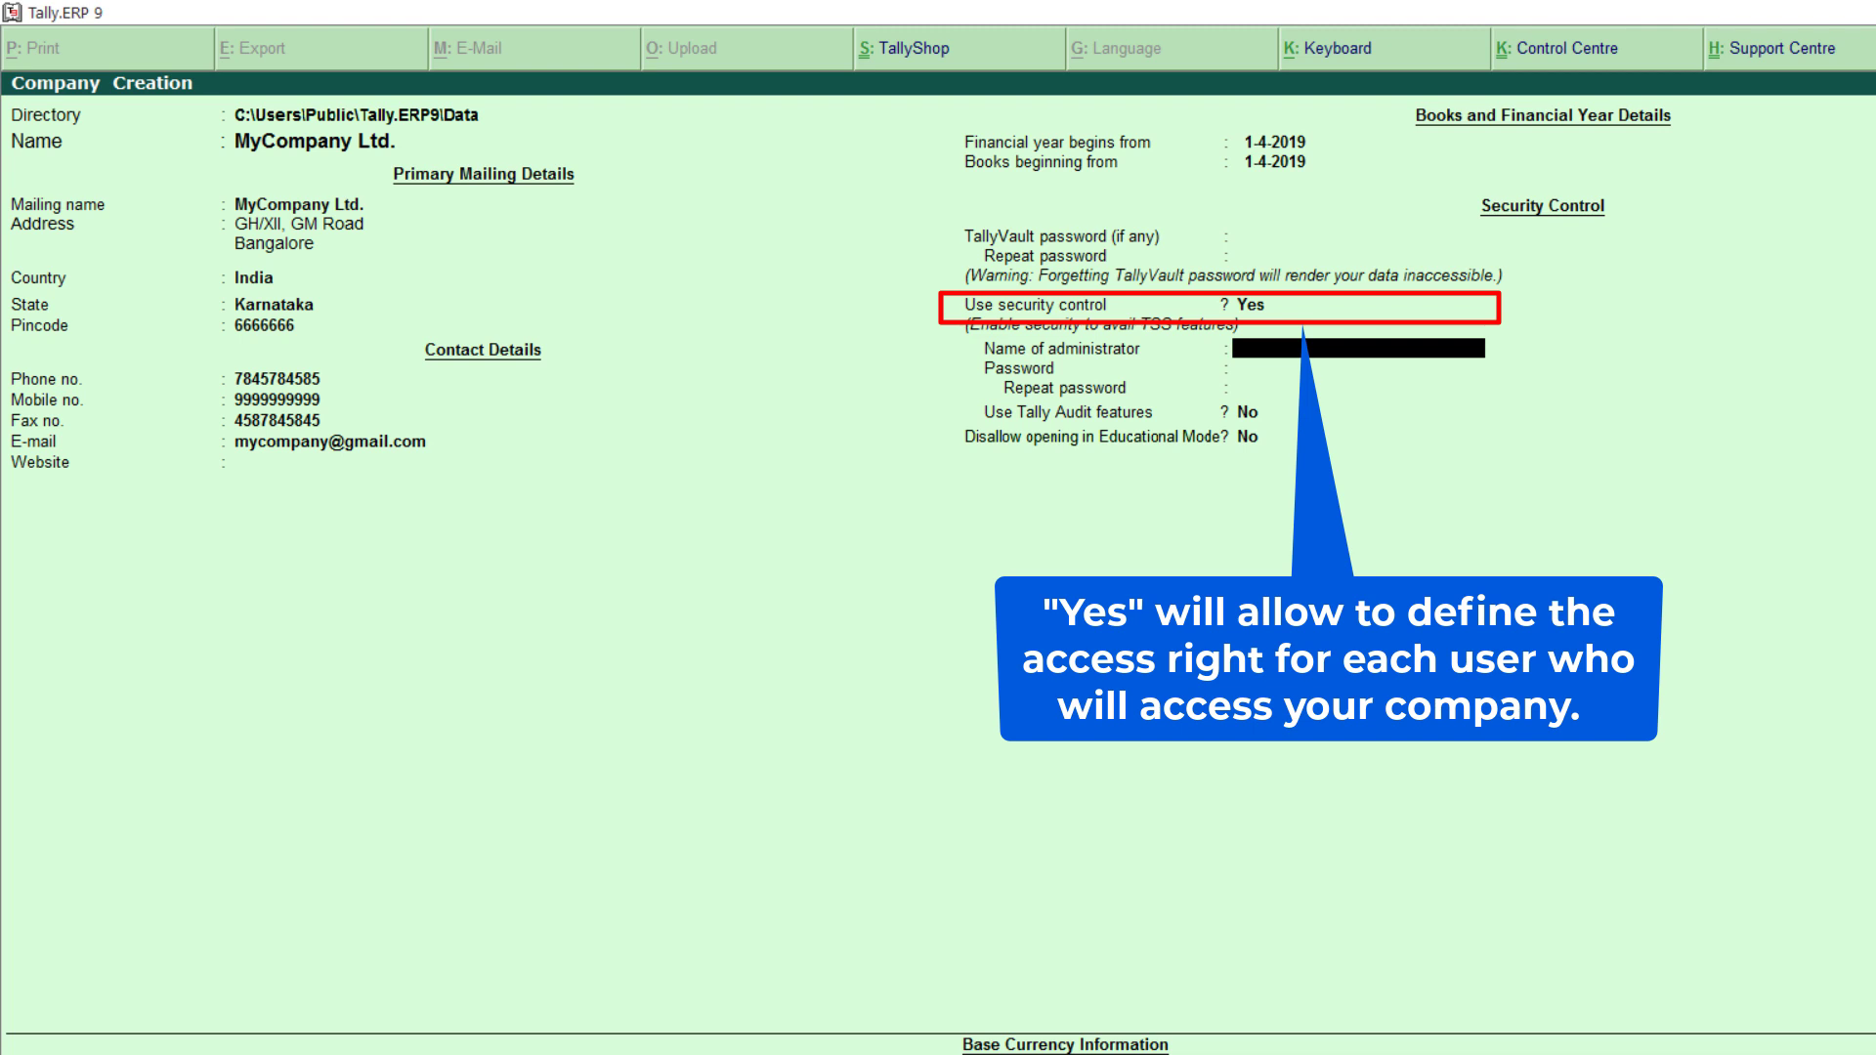
pyautogui.press('BackSpace')
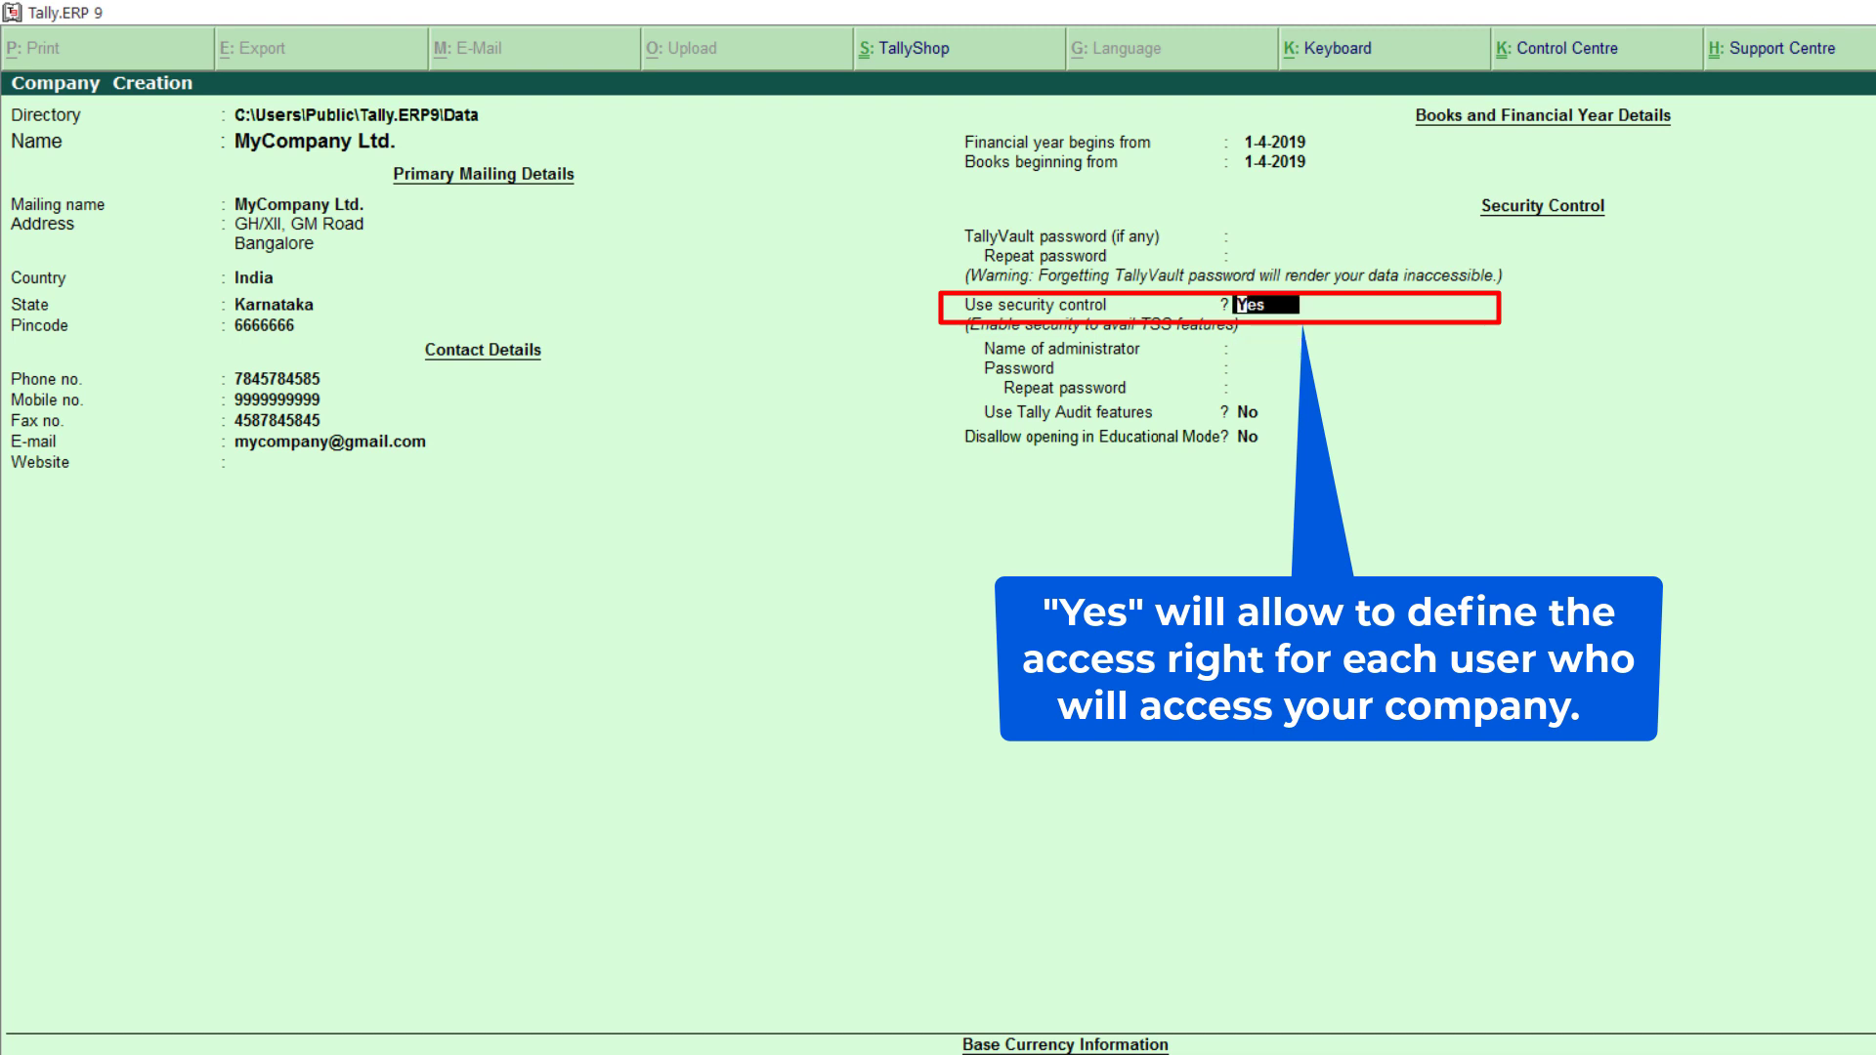
pyautogui.write('n')
pyautogui.press('Return')
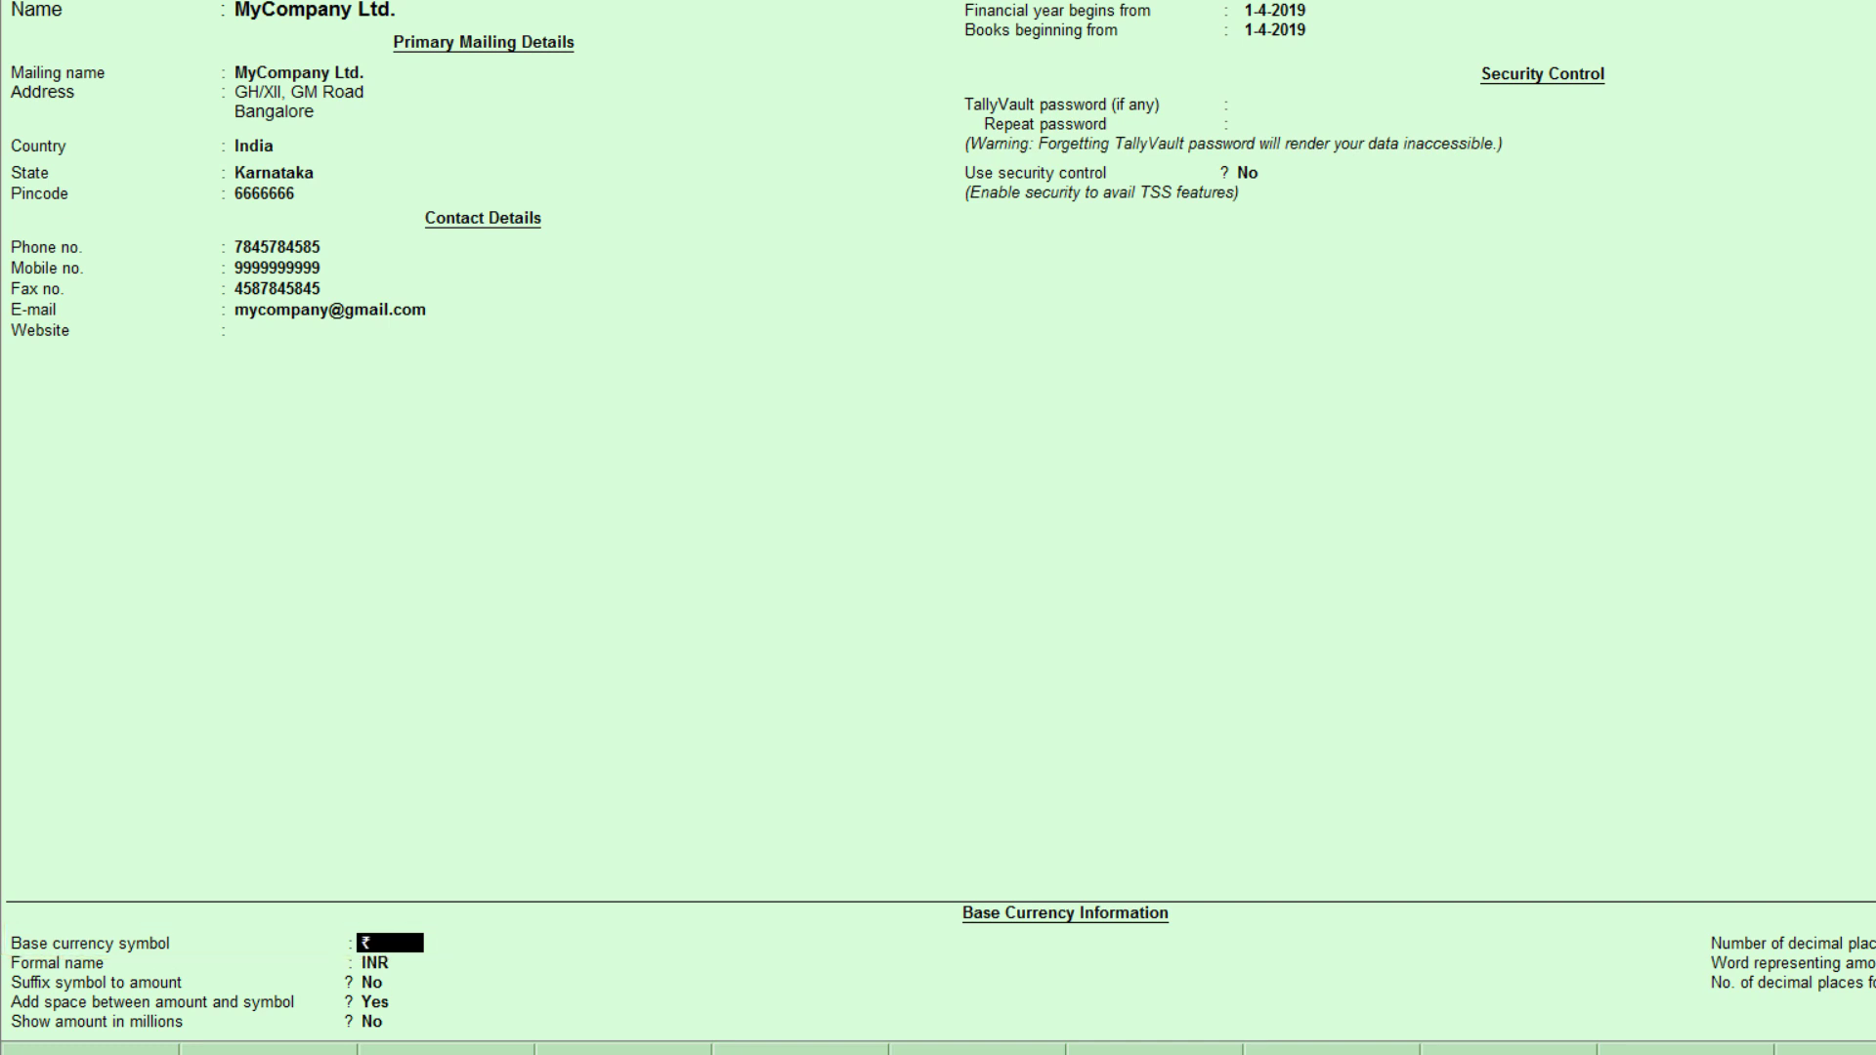
# Step: Keep the default ₹ symbol and INR formal name for the base currency
pyautogui.press('Return')
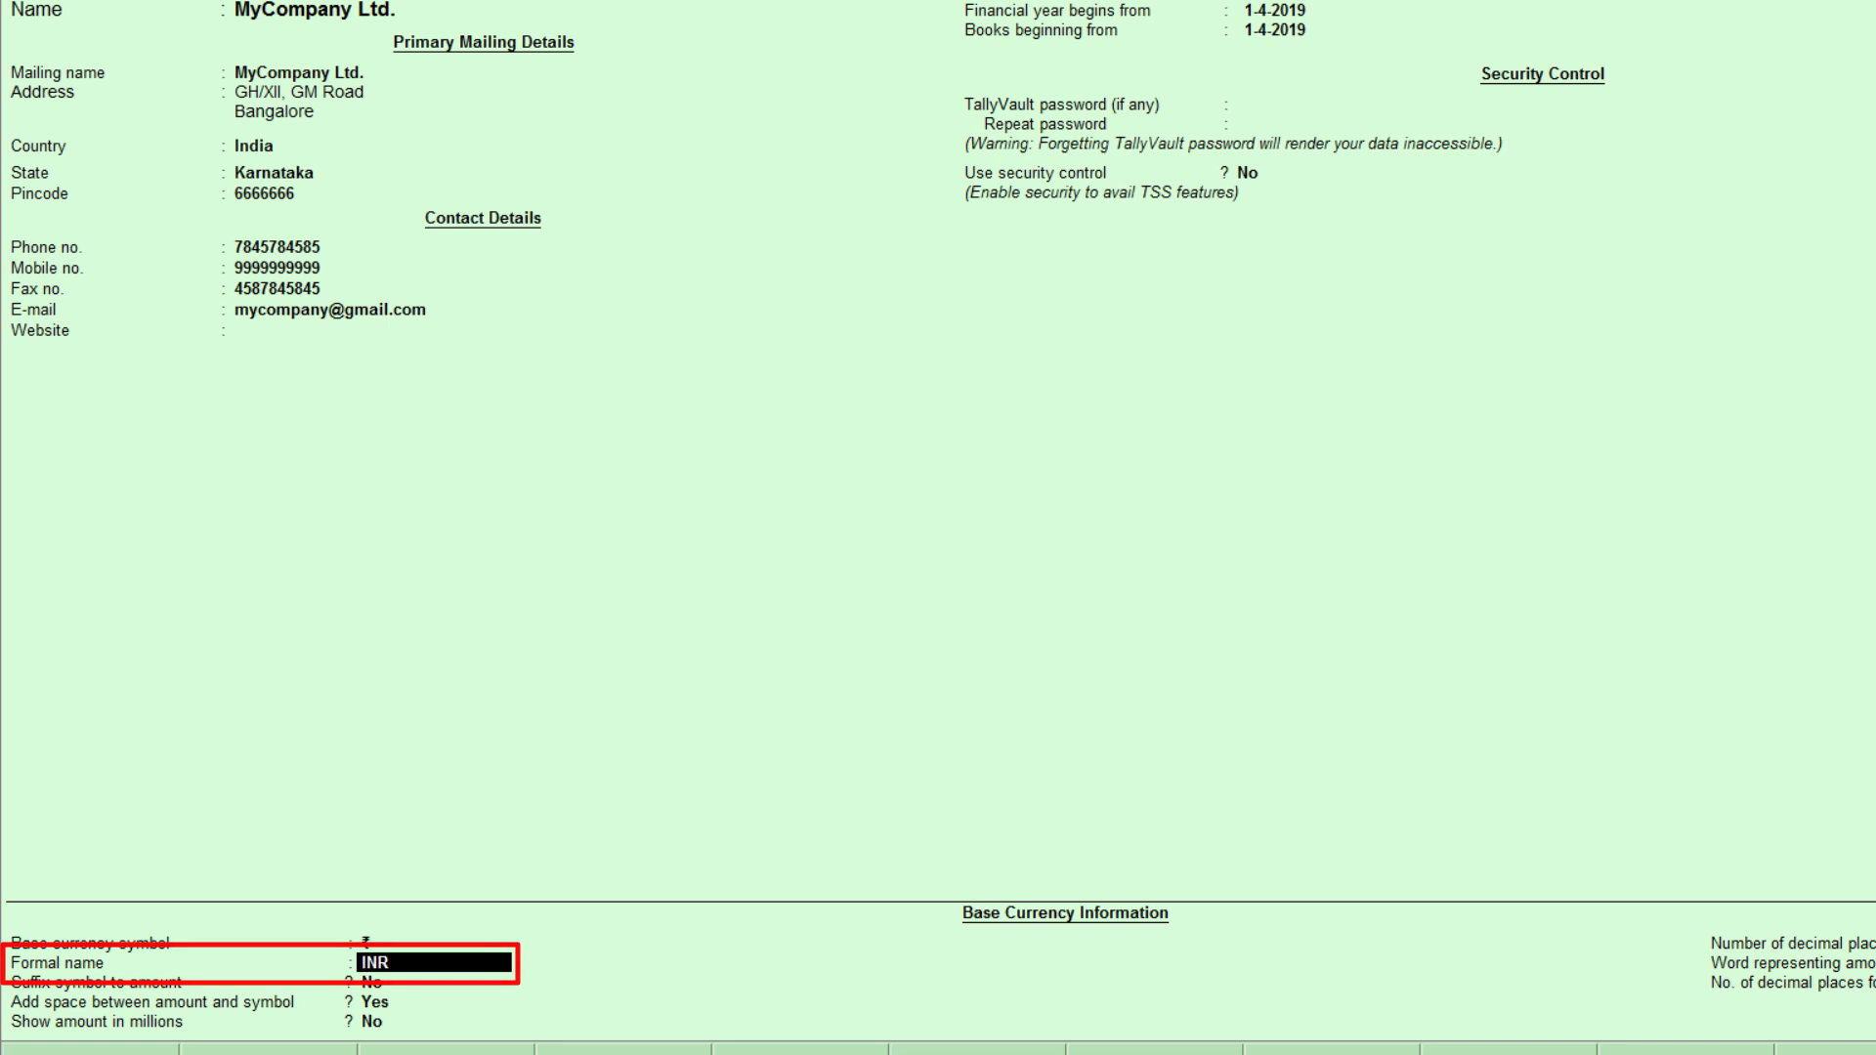
pyautogui.press('Return')
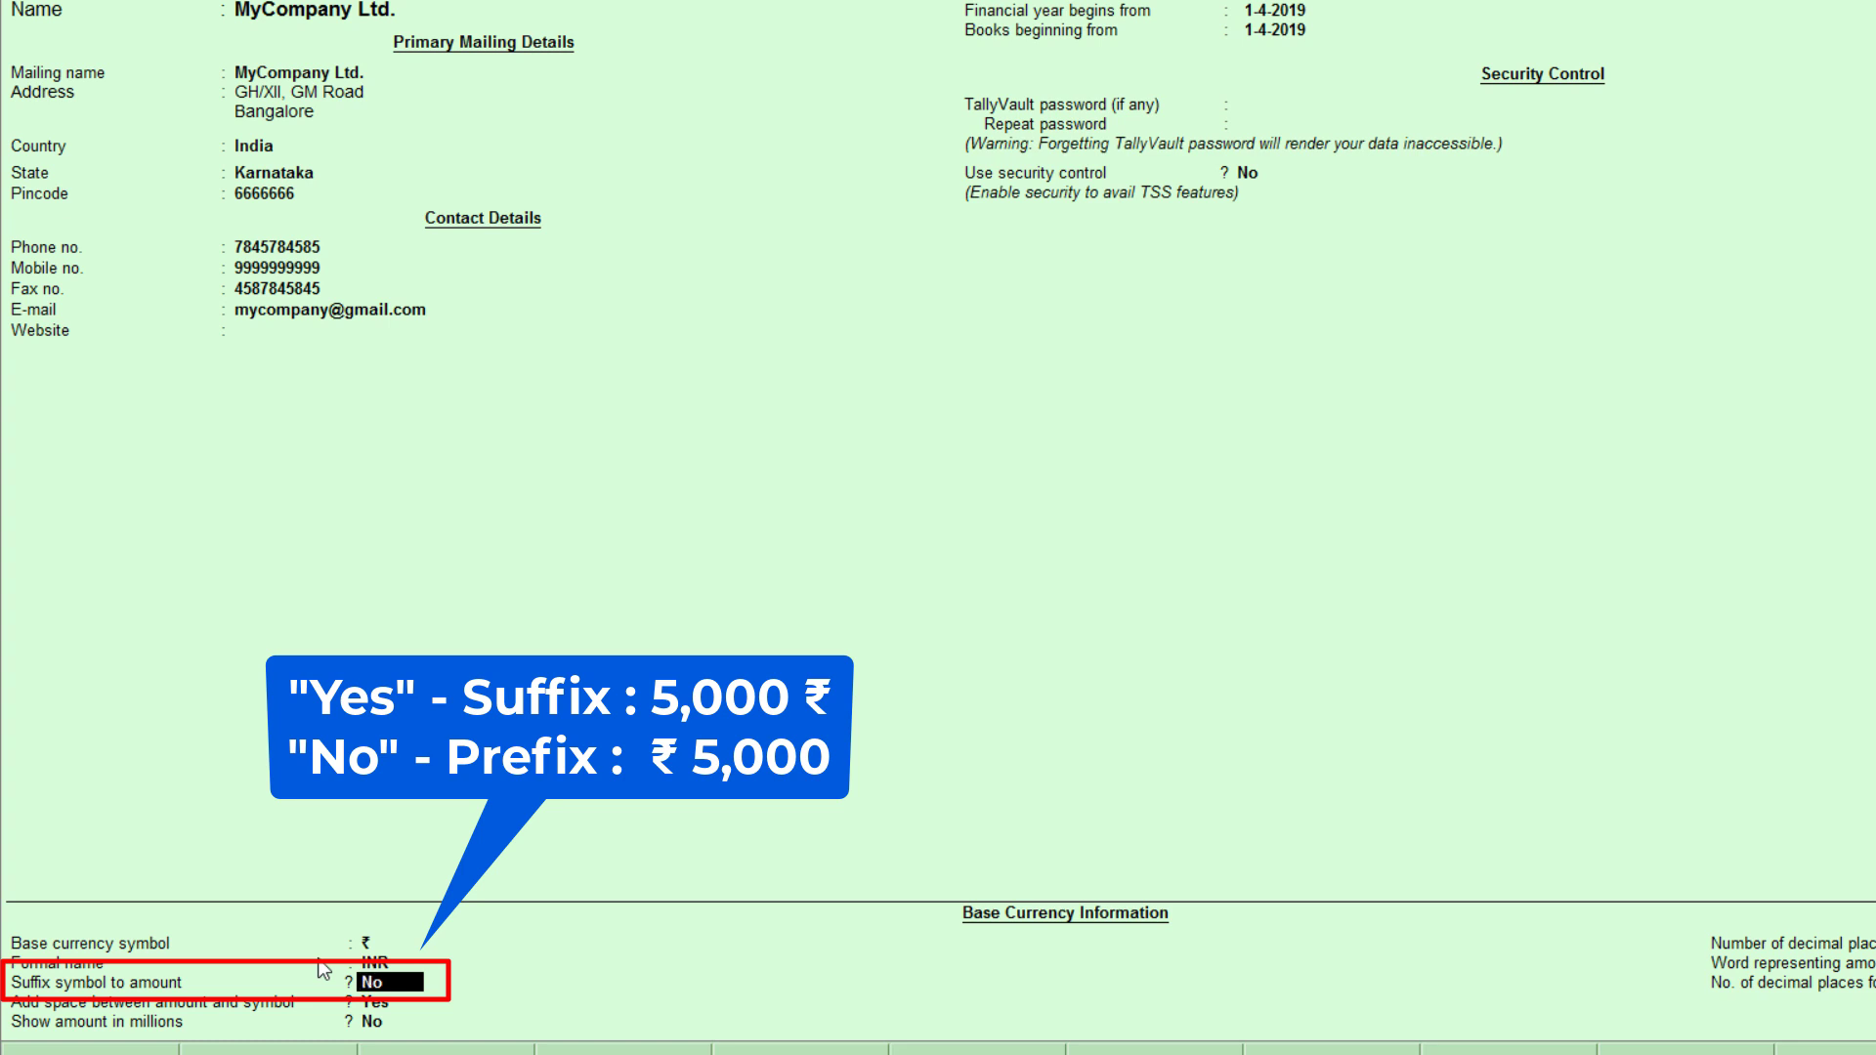
# Step: Set suffix symbol to No, space between amount and symbol Yes, millions display No
pyautogui.write('y')
pyautogui.press('Return')
pyautogui.press('BackSpace')
pyautogui.write('n')
pyautogui.press('Return')
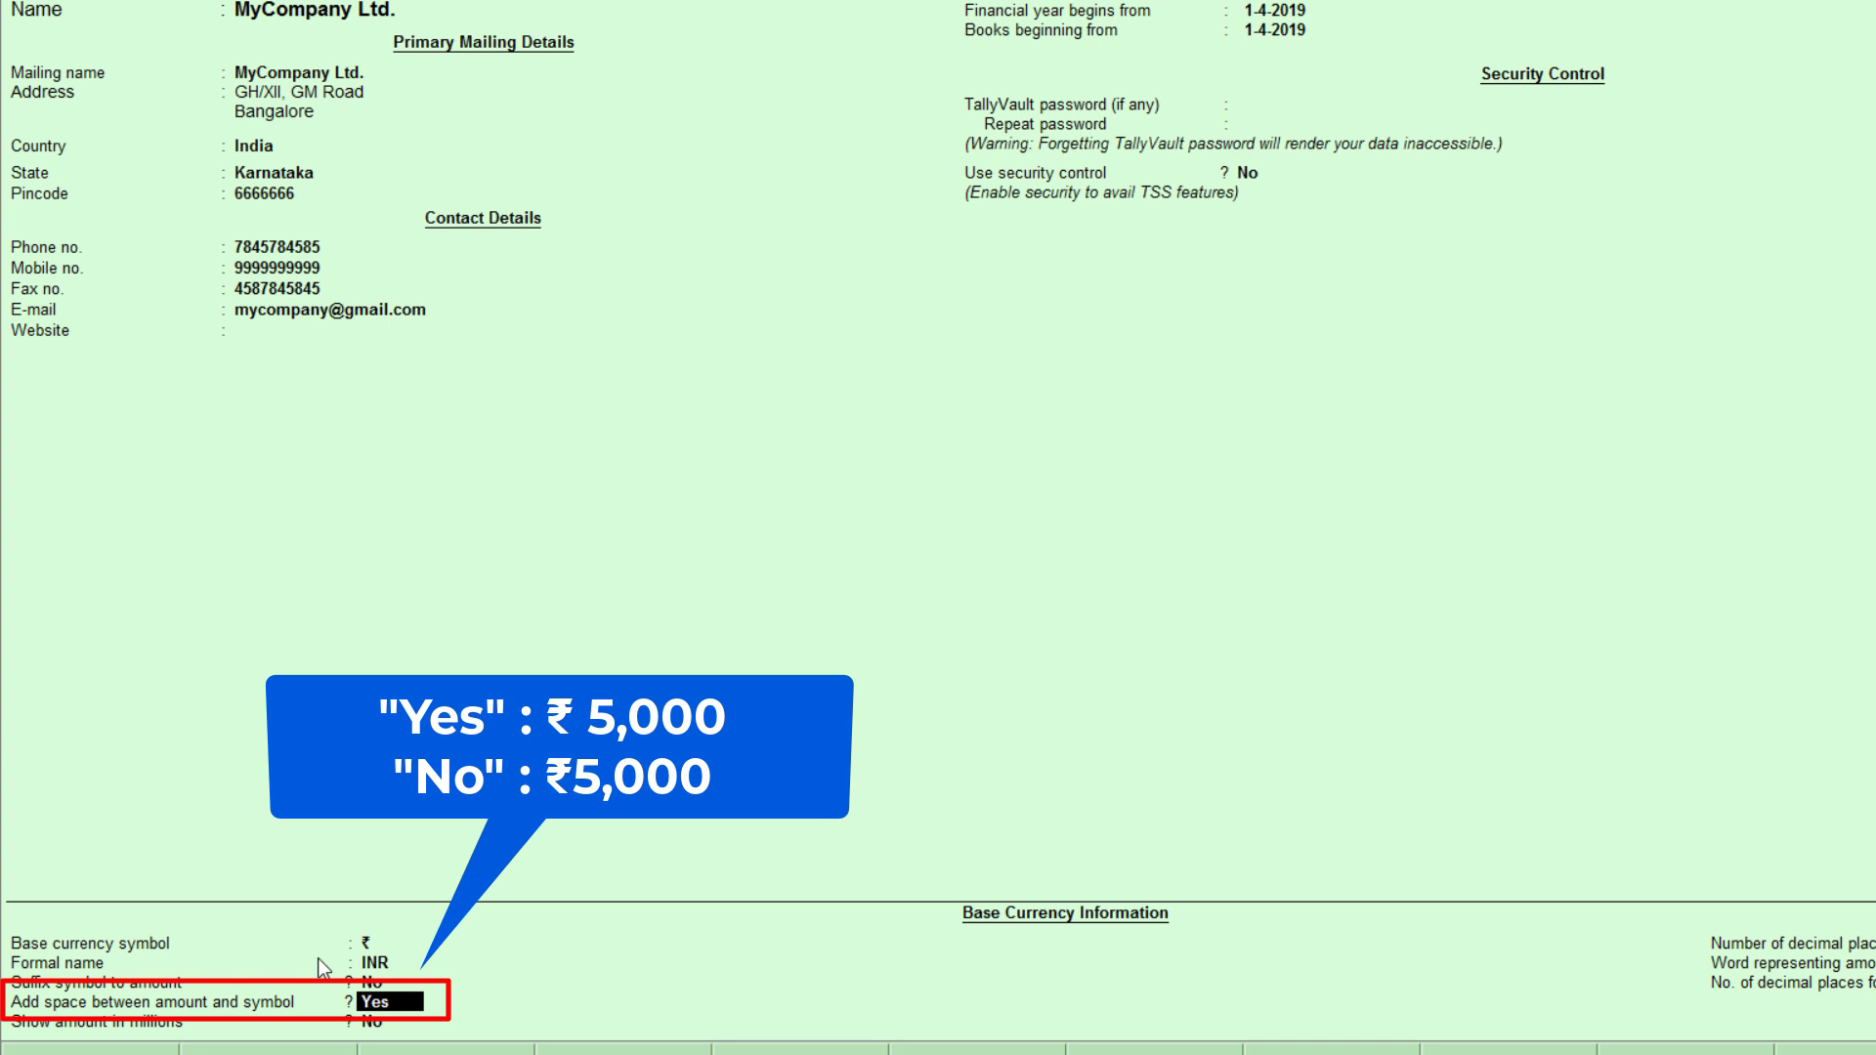
pyautogui.write('n')
pyautogui.press('Return')
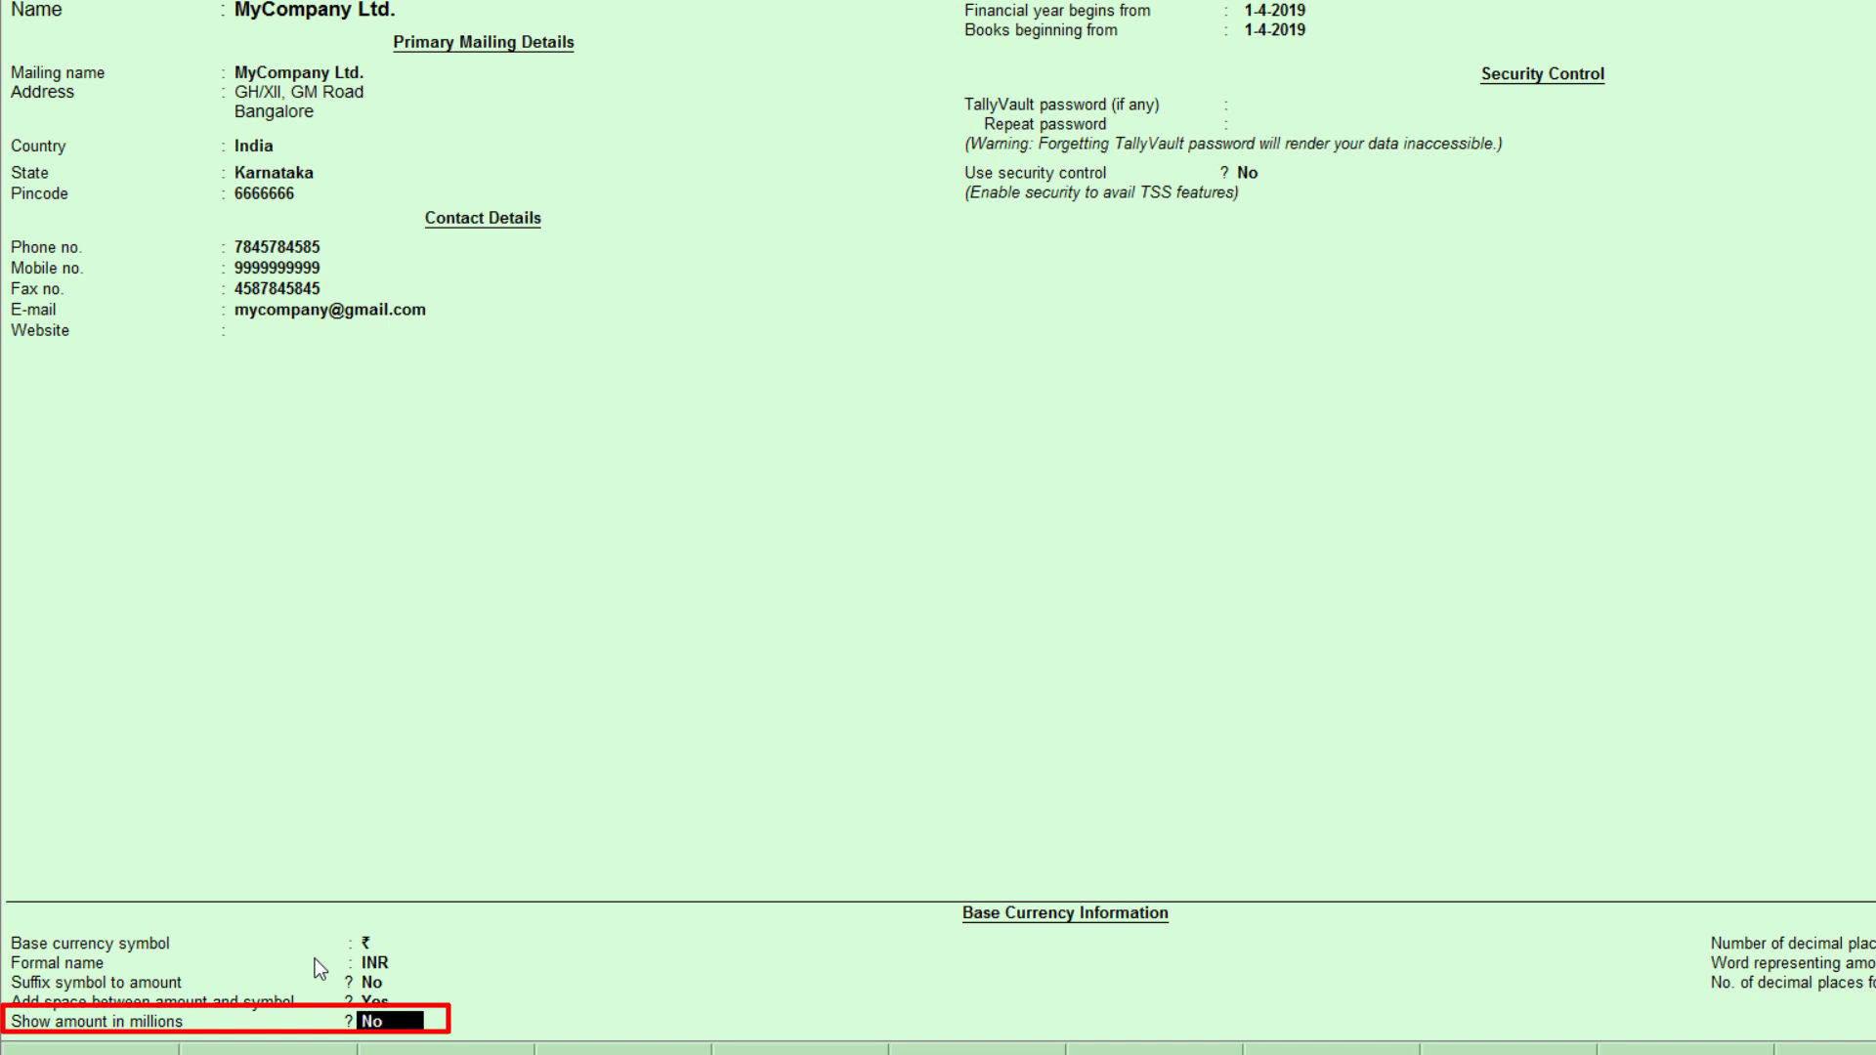
pyautogui.write('y')
pyautogui.write('n')
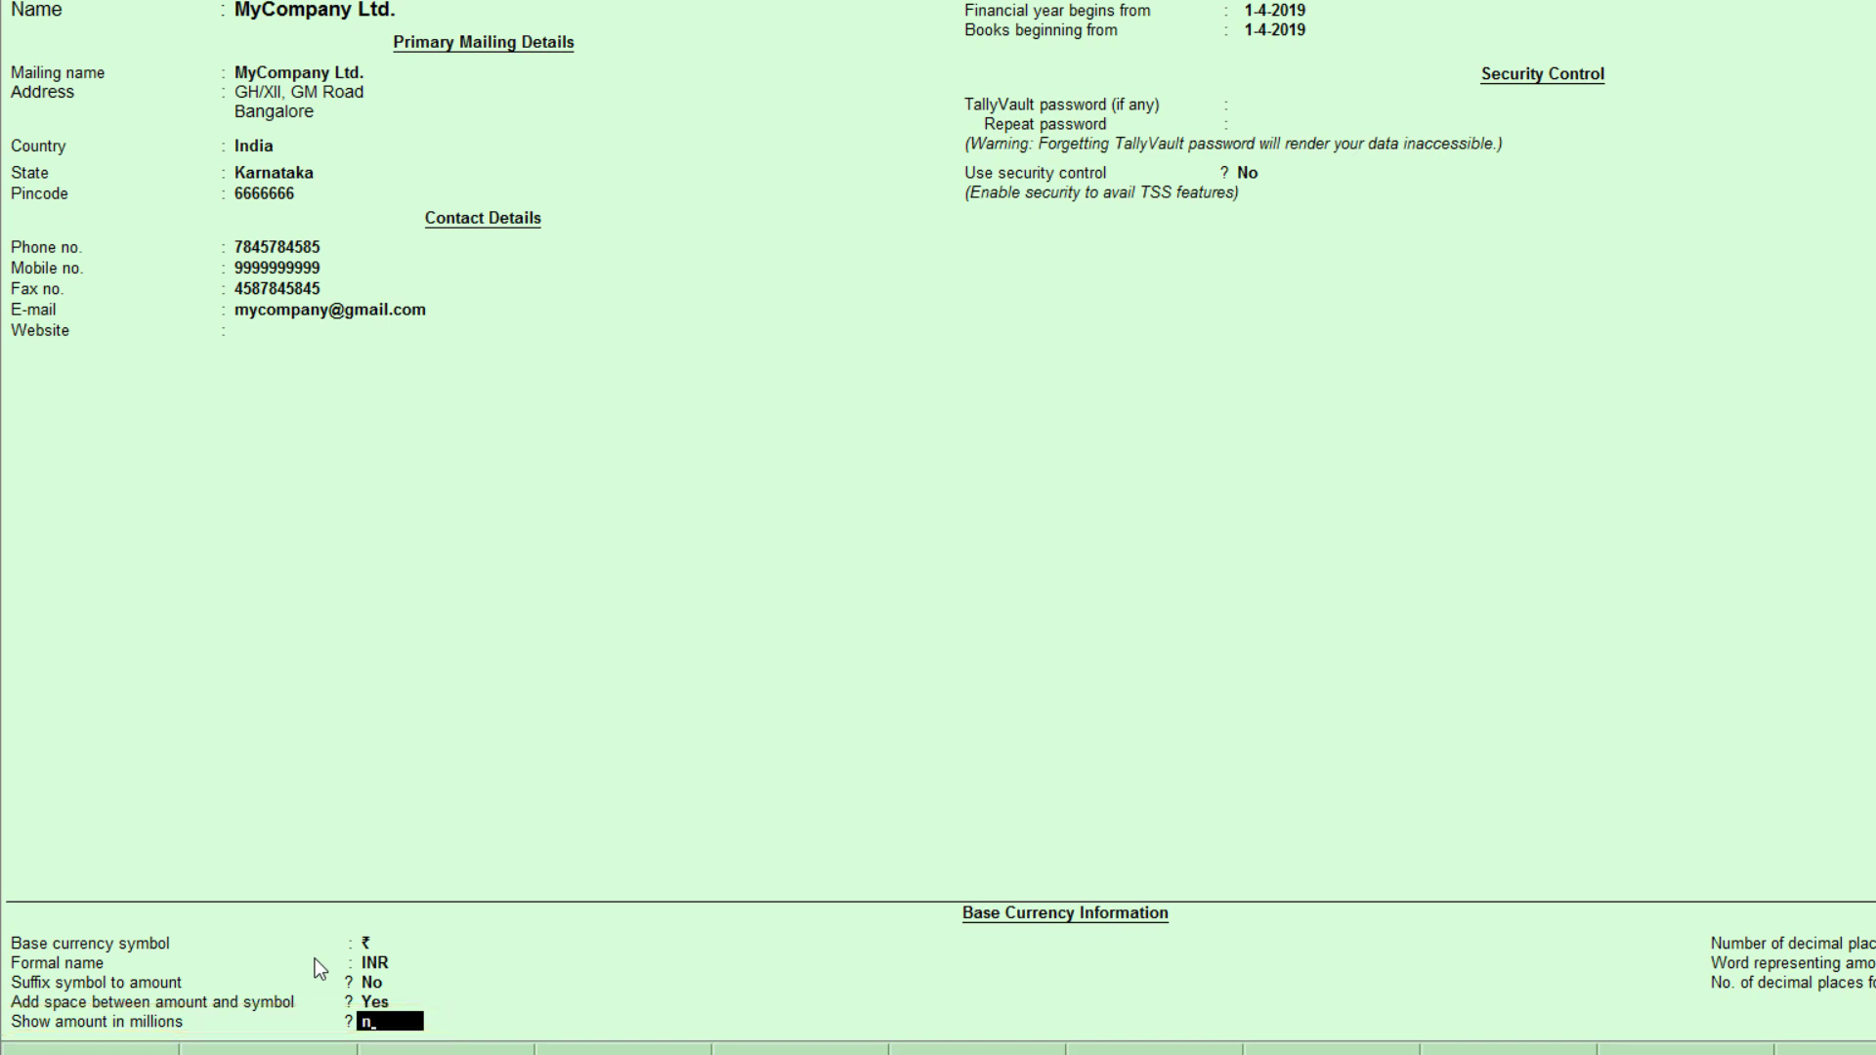
pyautogui.press('Return')
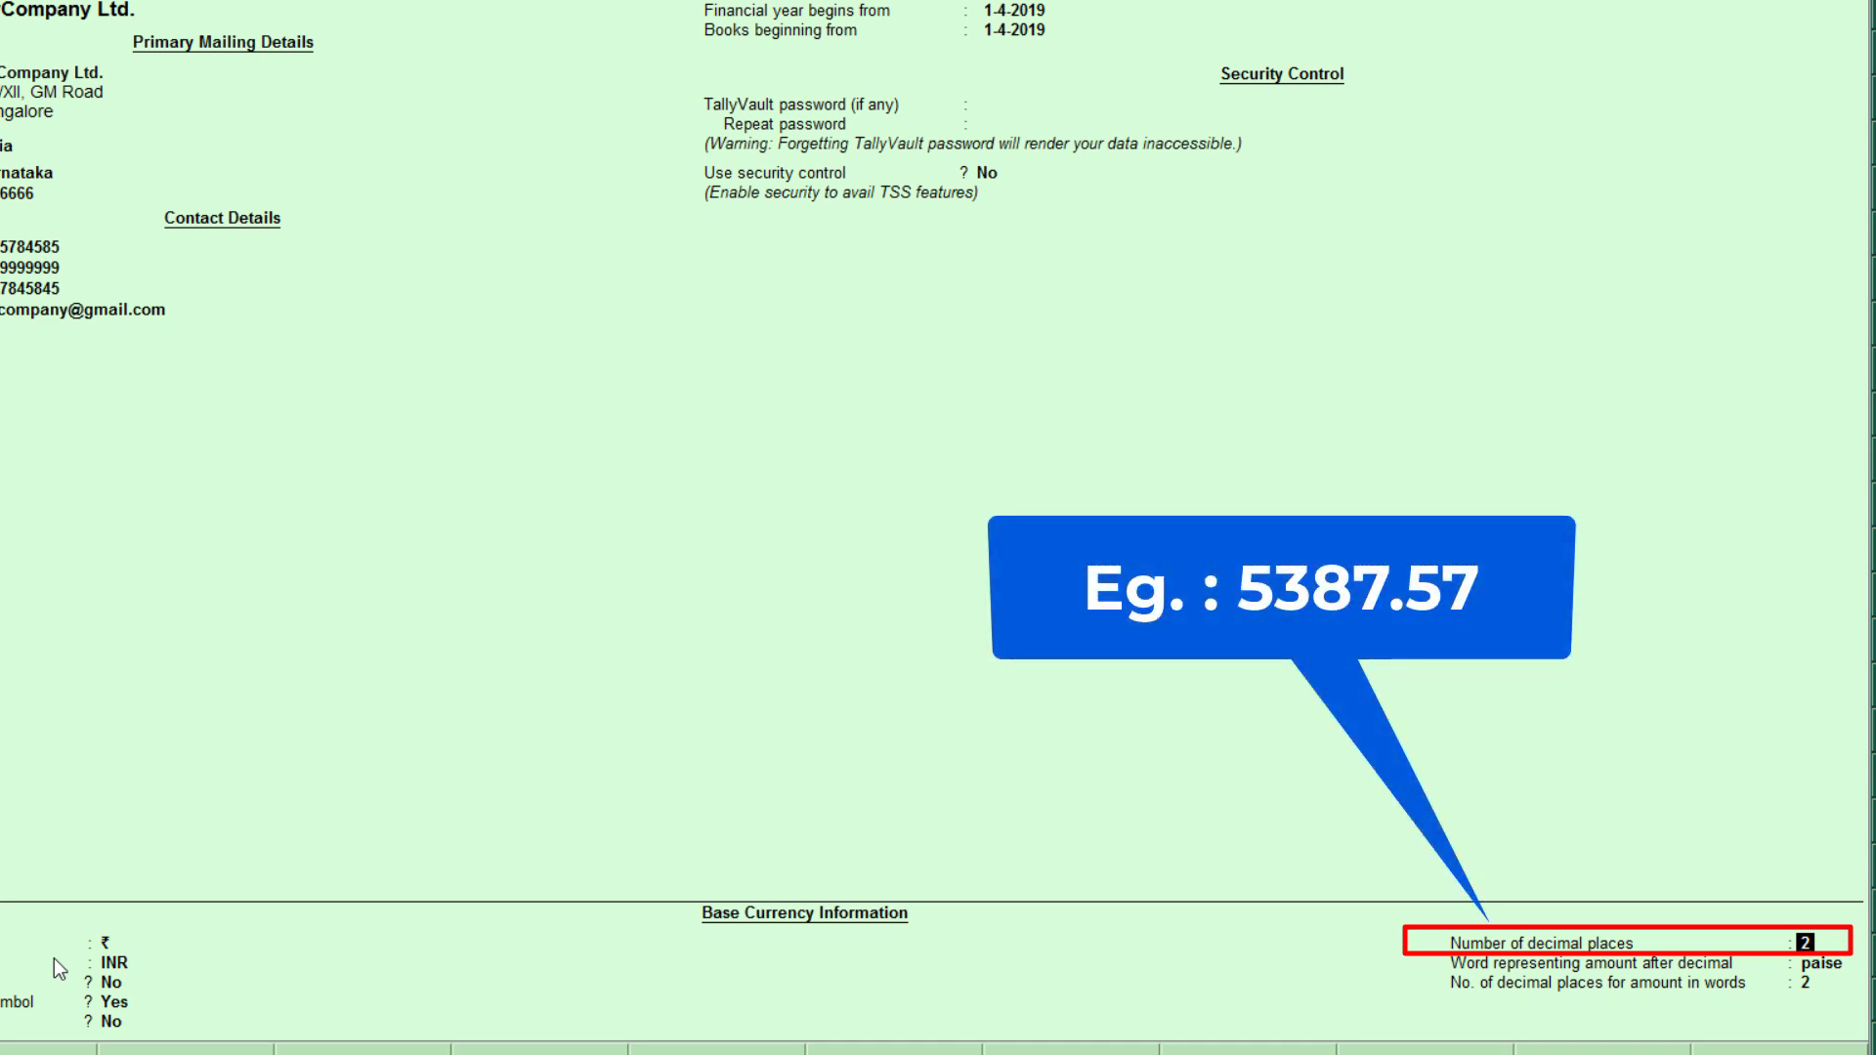
# Step: Keep 2 decimal places, 'paise' after the decimal and 2 decimals in words
pyautogui.write('3')
pyautogui.press('Return')
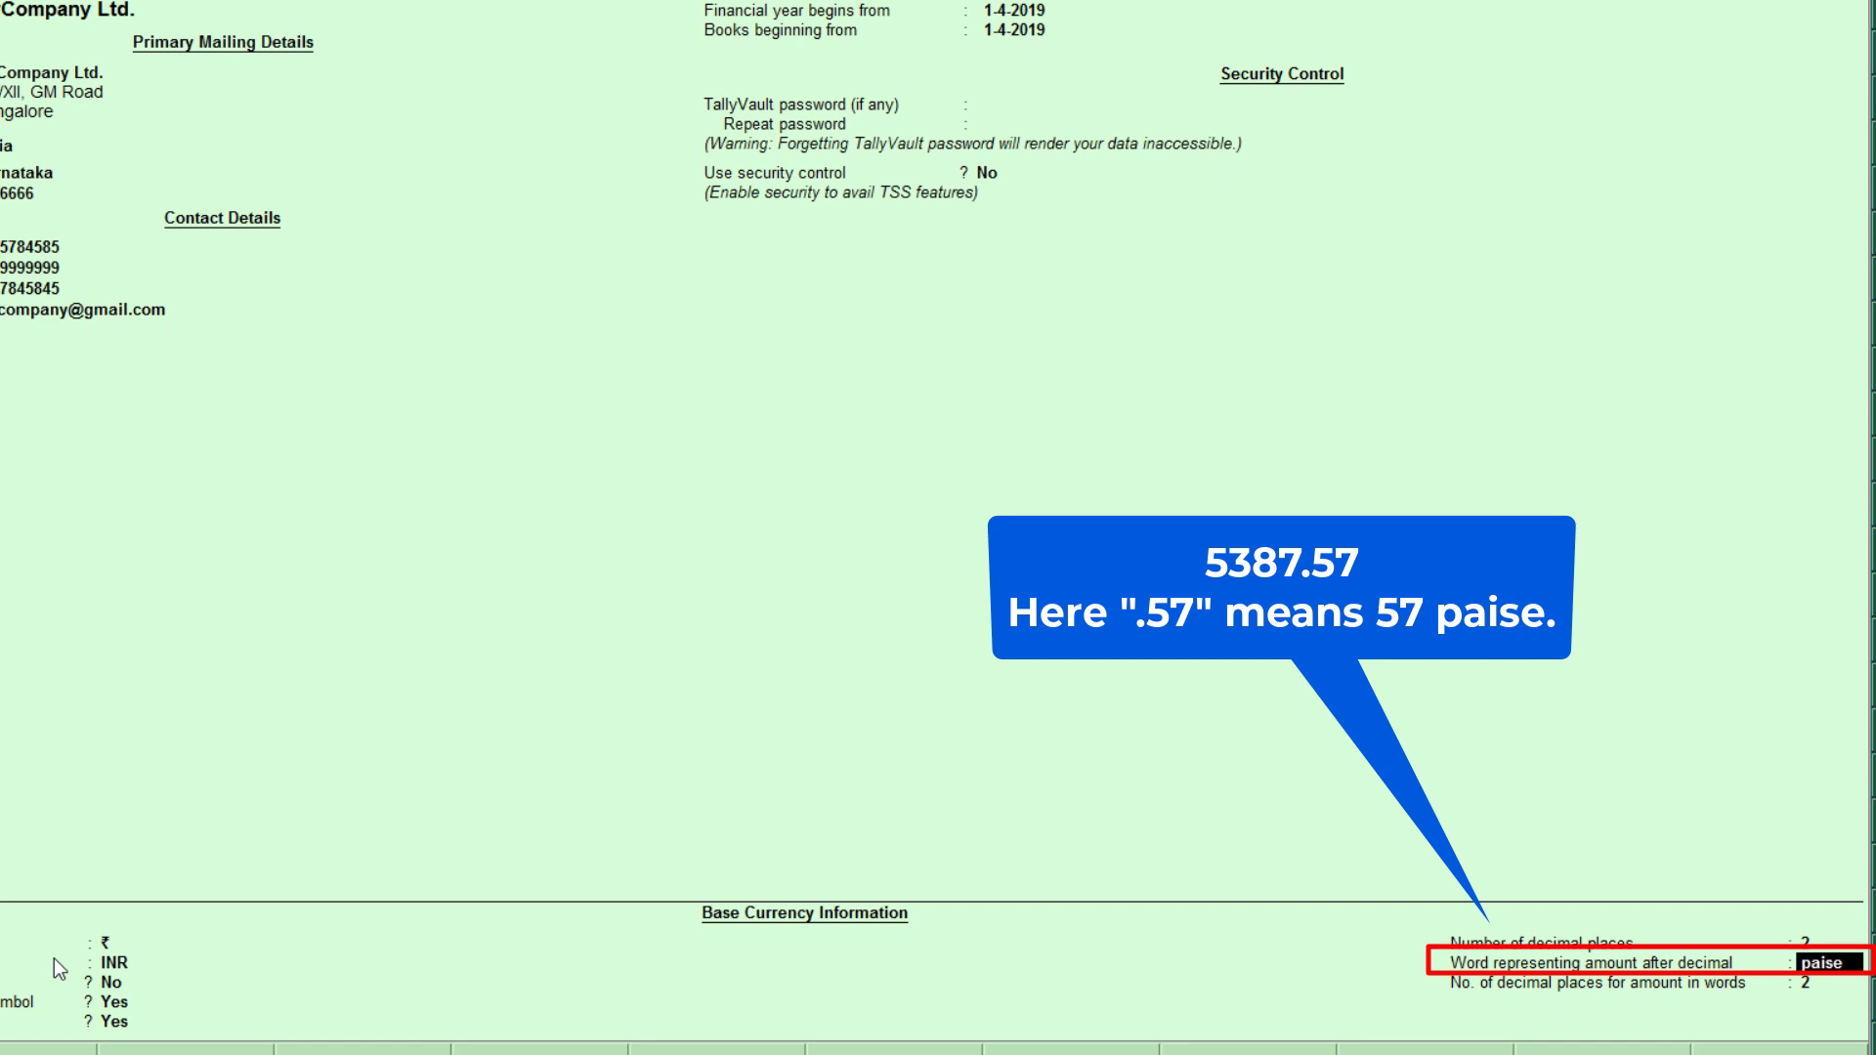
pyautogui.press('Return')
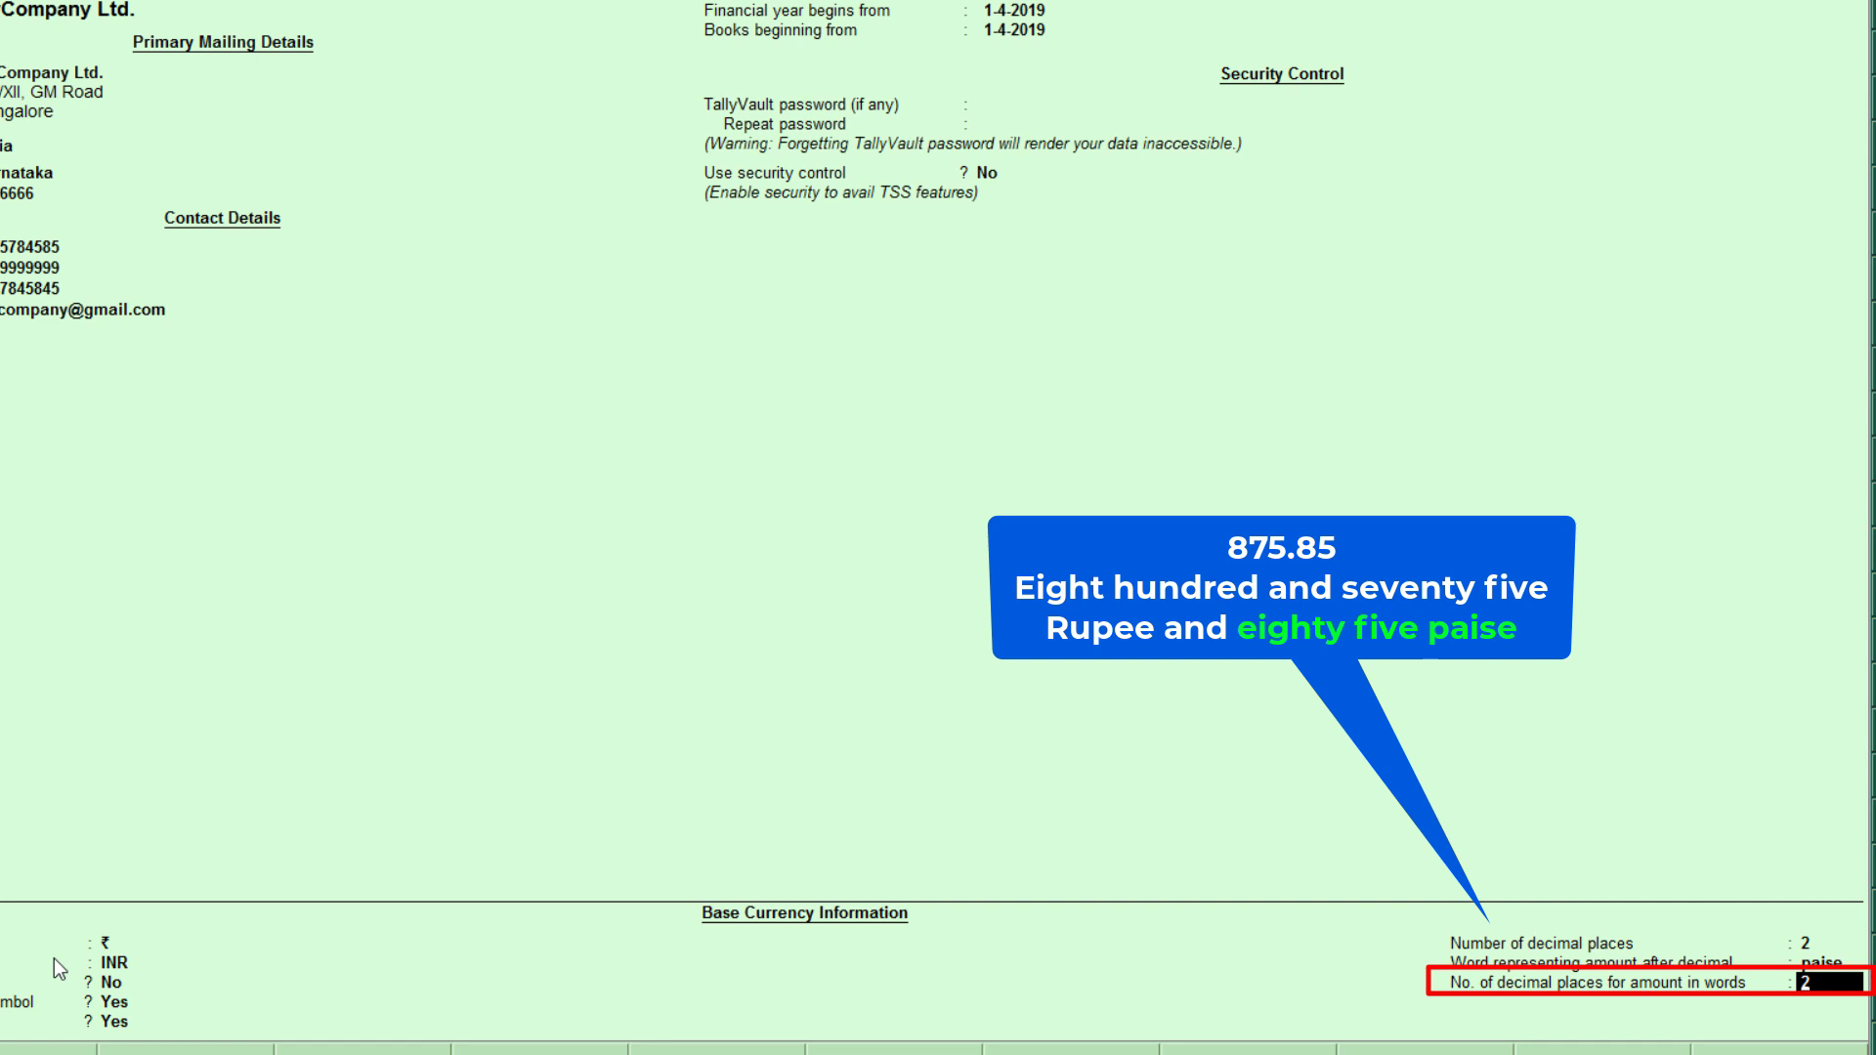
pyautogui.write('3')
pyautogui.press('Up')
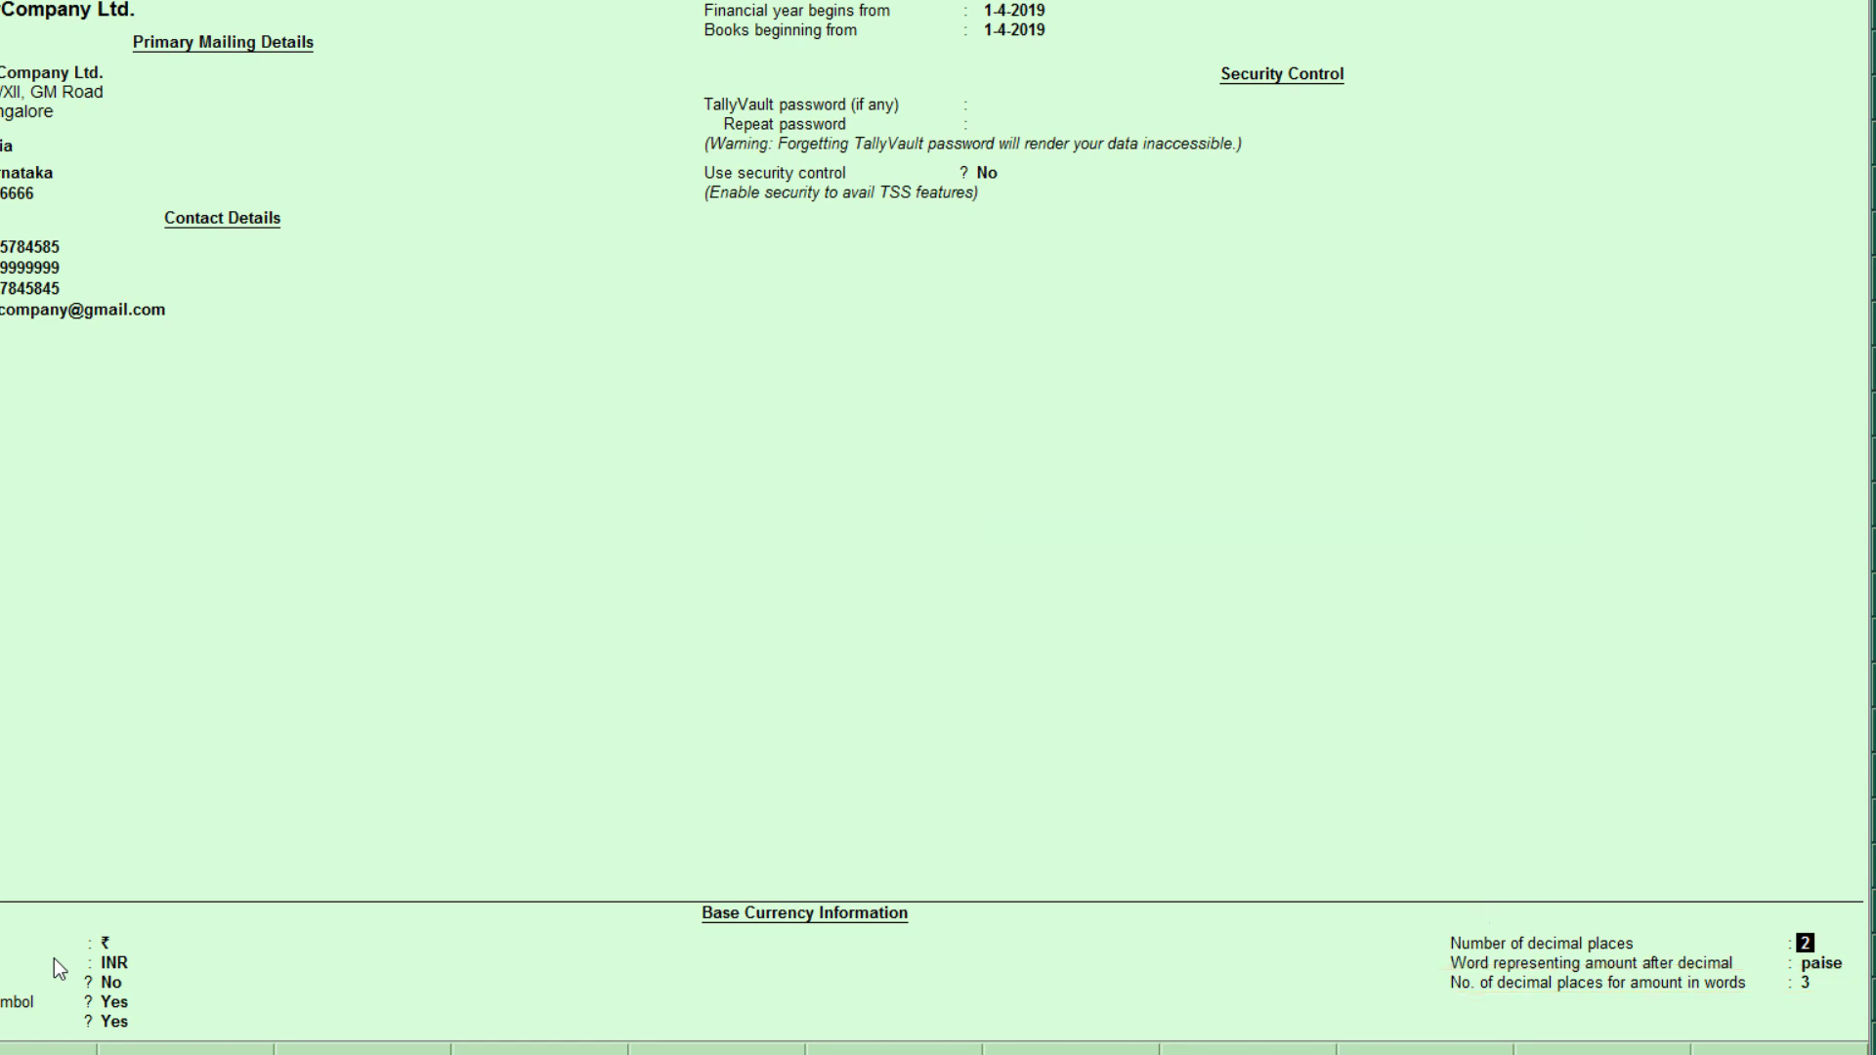
pyautogui.press('Down')
pyautogui.press('Down')
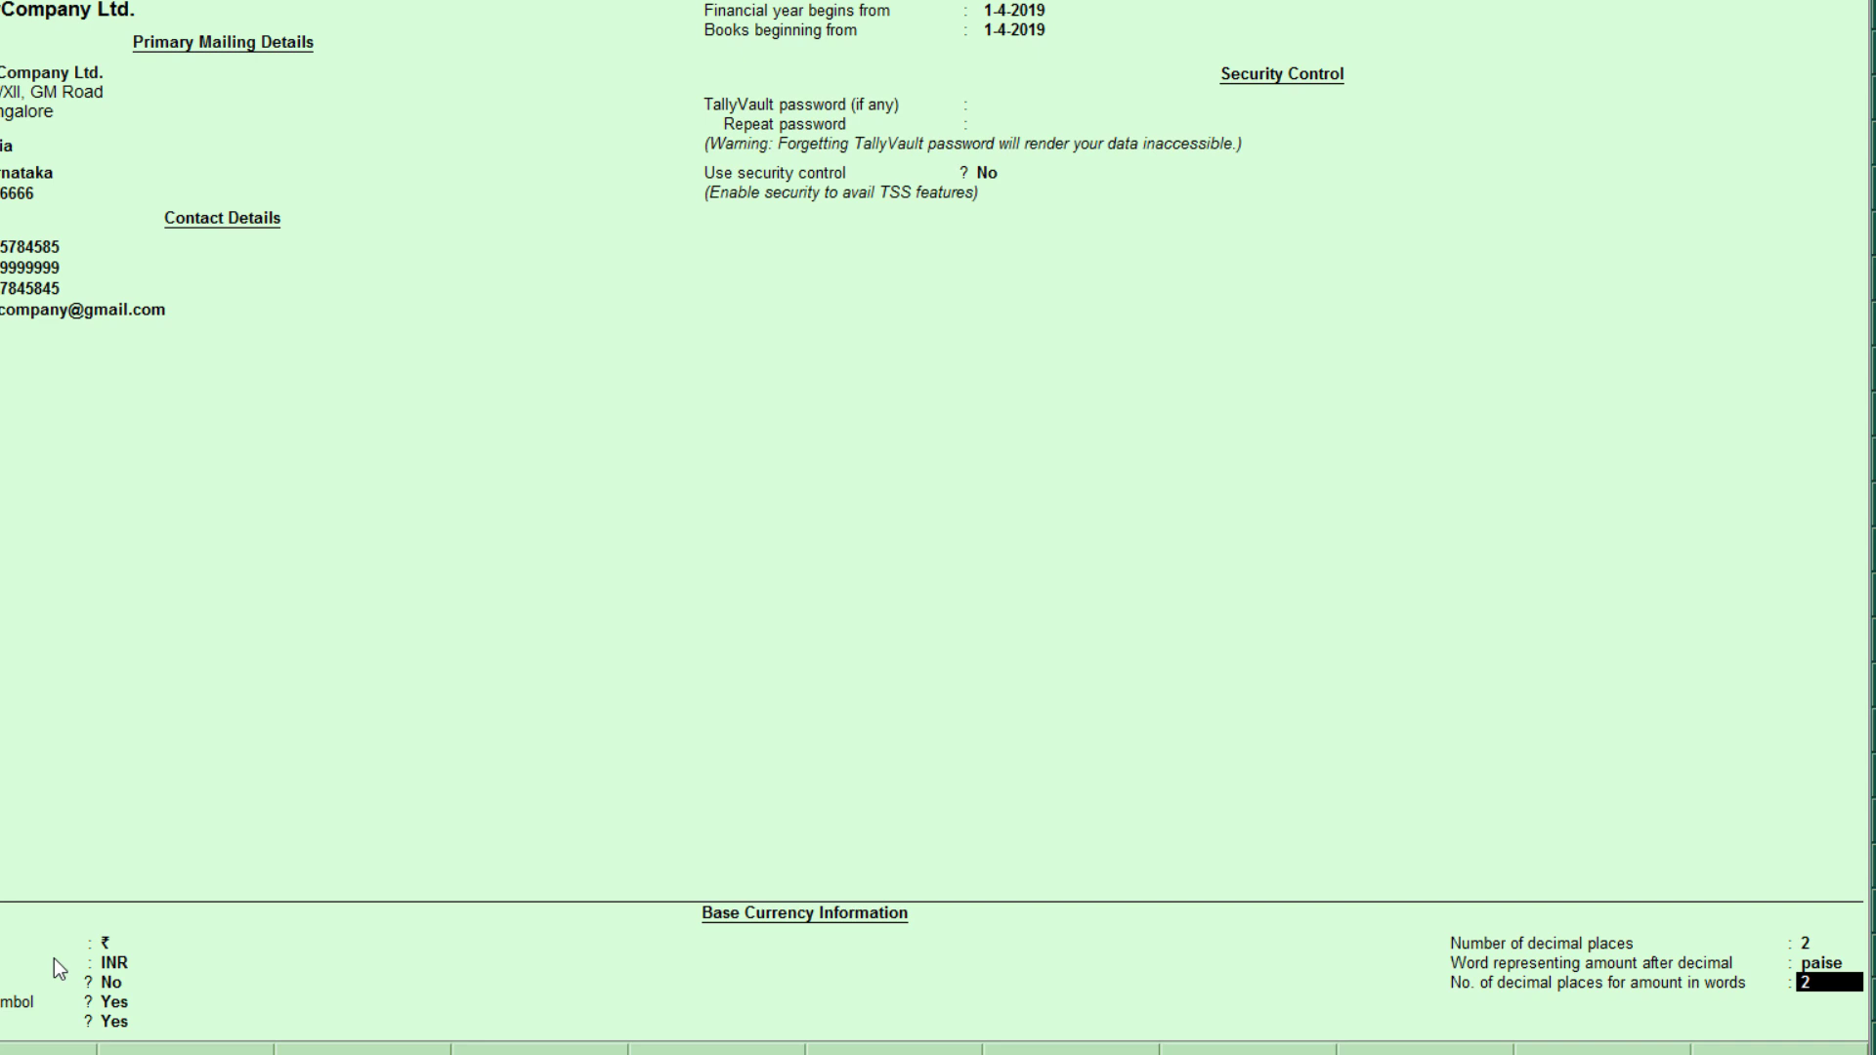
pyautogui.press('Return')
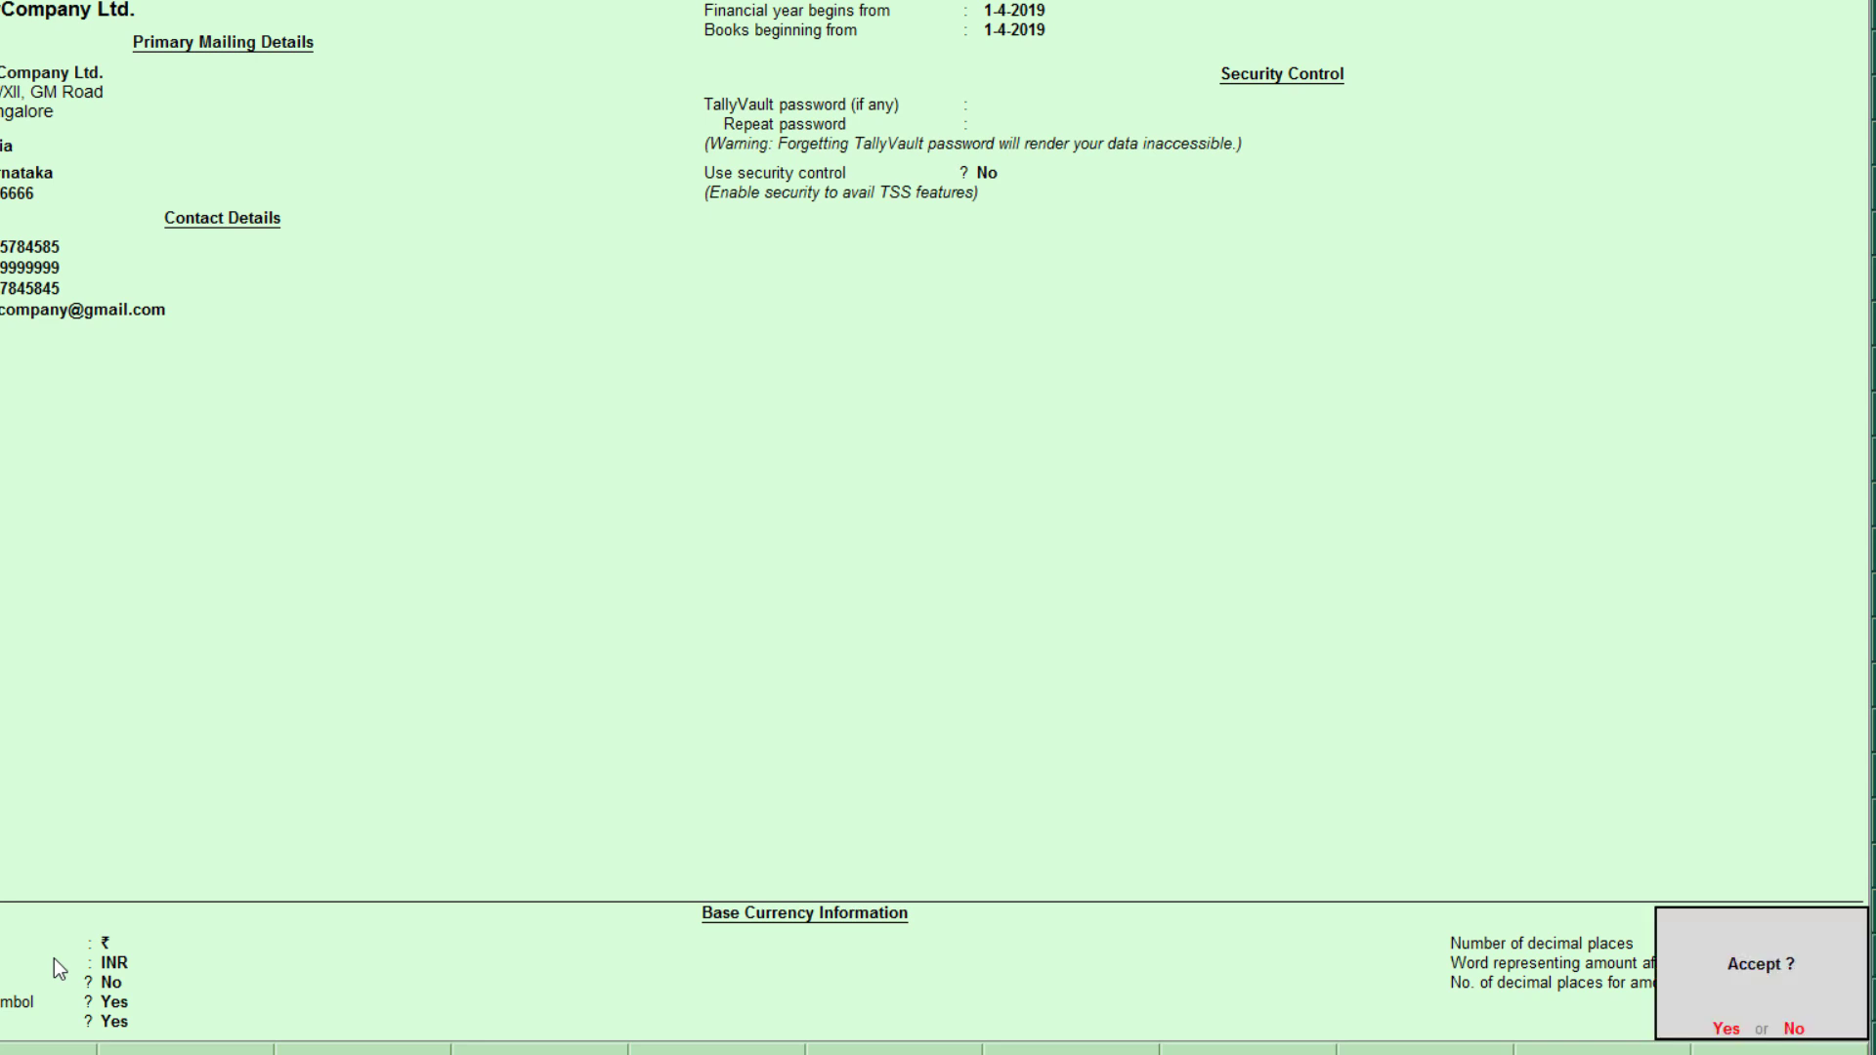